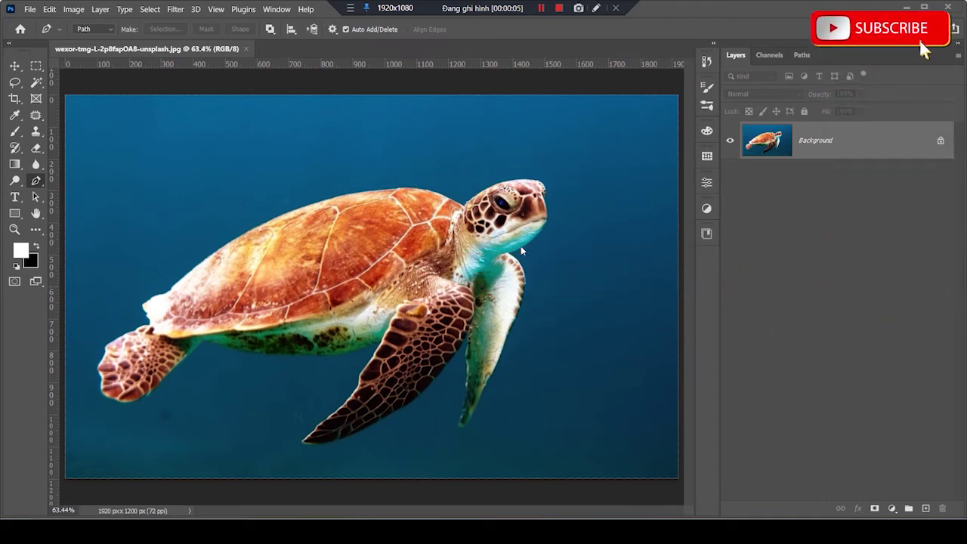
# - Duplicate the turtle photo into a Background copy layer above the original
pyautogui.moveTo(839, 155); pyautogui.dragTo(925, 507)
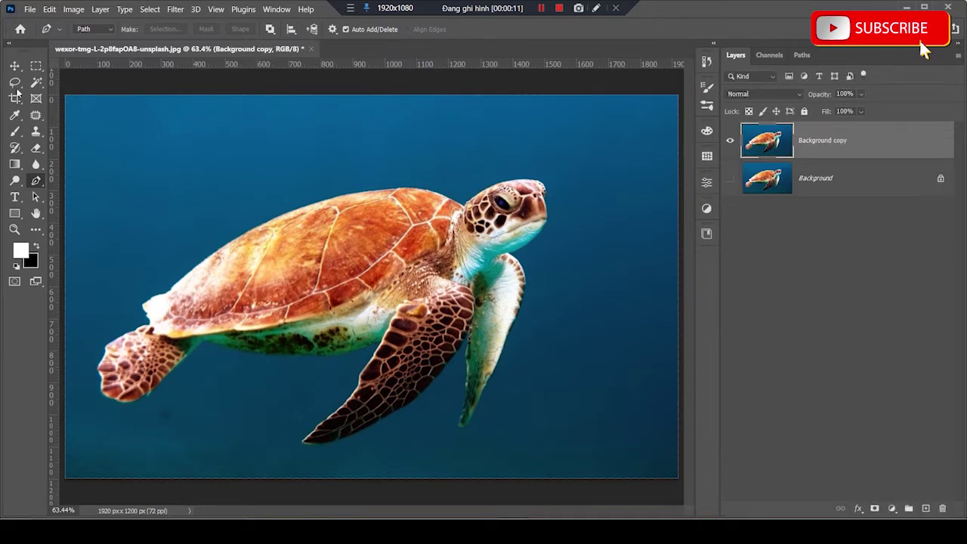
pyautogui.press('t')
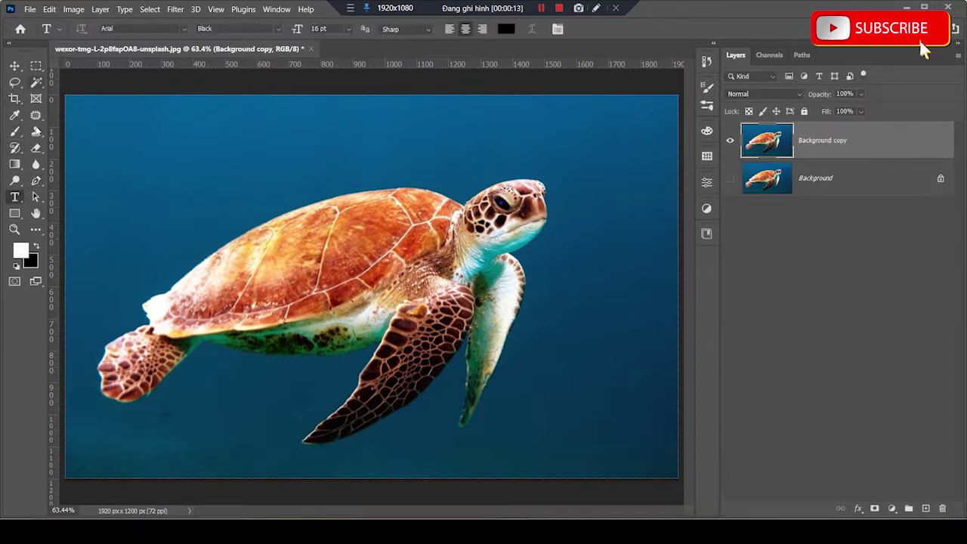
# - Type a letter T in UTM American Sans on the photo and scale it up large
pyautogui.click(182, 30)
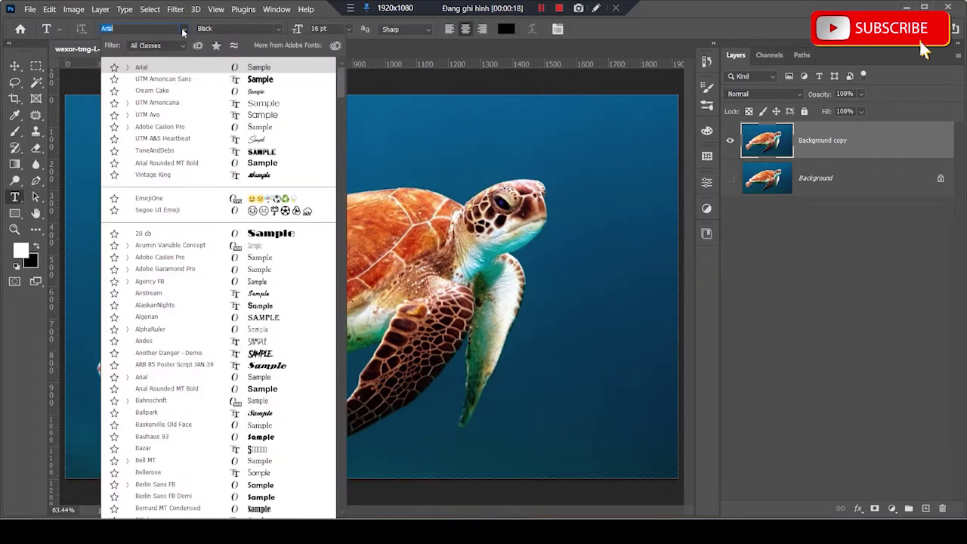
pyautogui.click(177, 80)
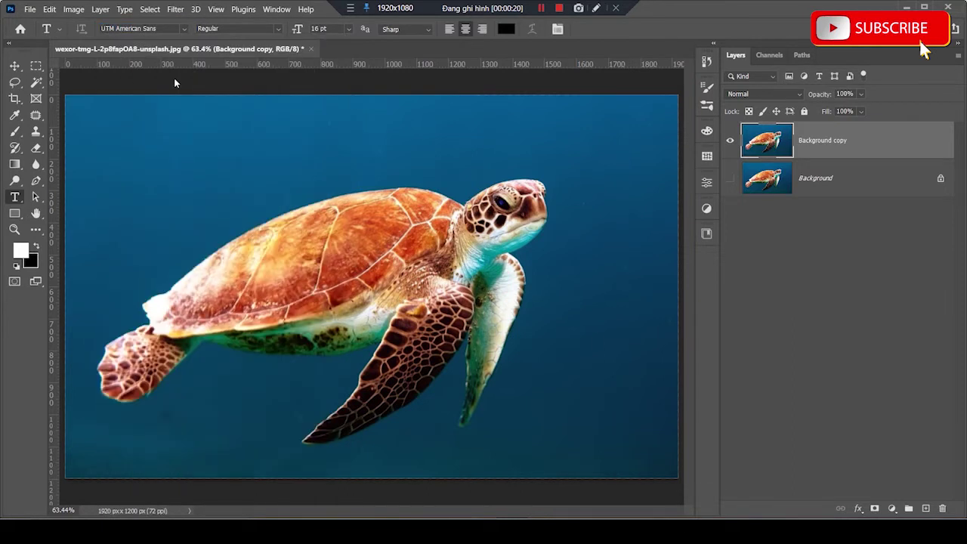
pyautogui.click(218, 158)
pyautogui.press('BackSpace')
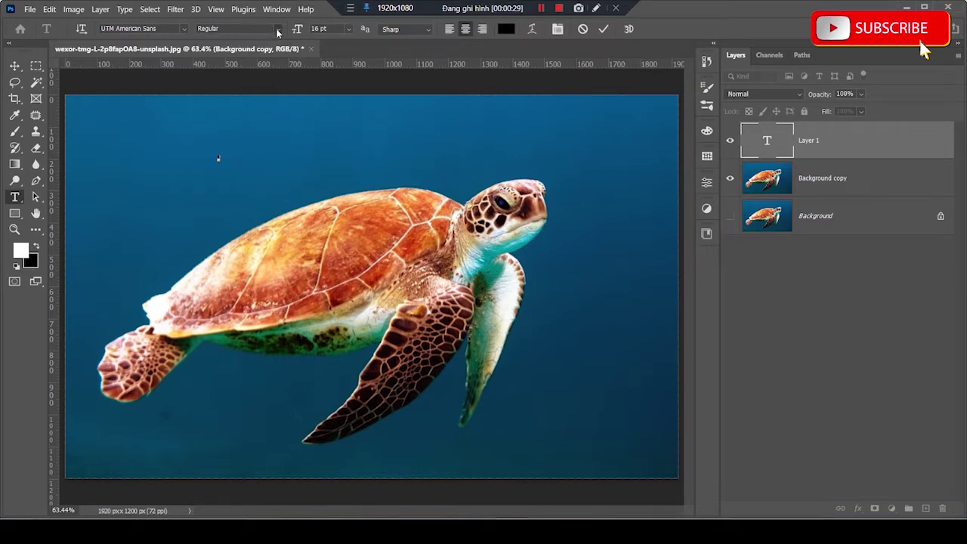
pyautogui.click(14, 66)
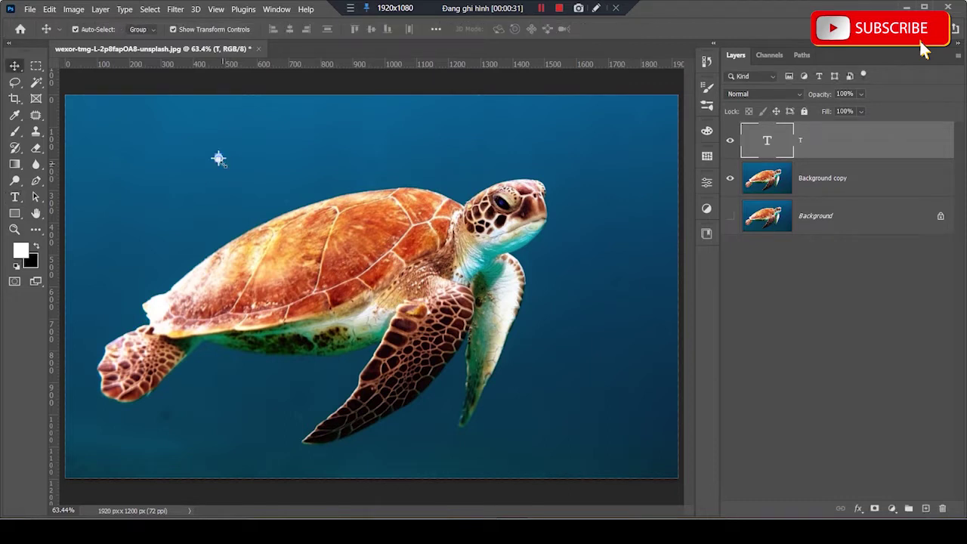
pyautogui.hotkey('ctrl', 't')
pyautogui.moveTo(220, 161); pyautogui.dragTo(428, 308)
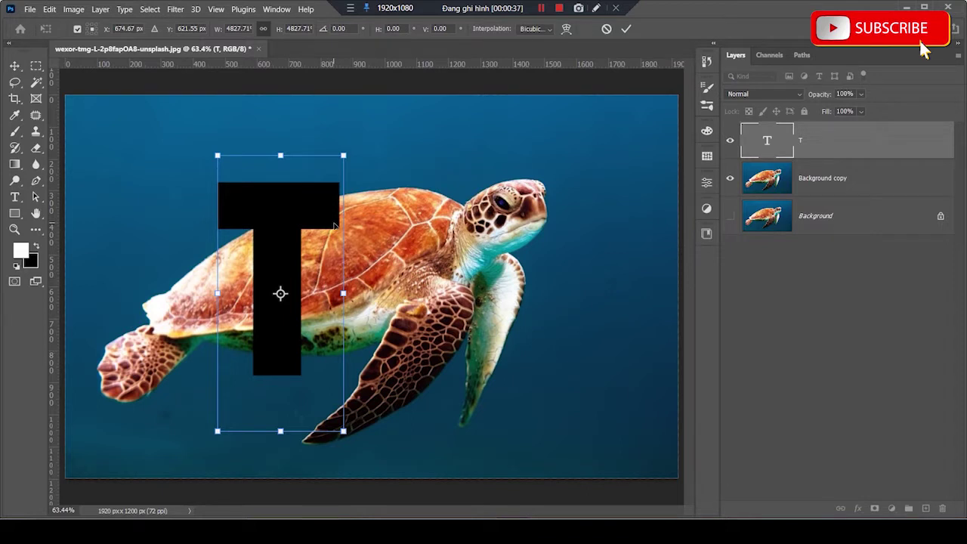
pyautogui.click(625, 29)
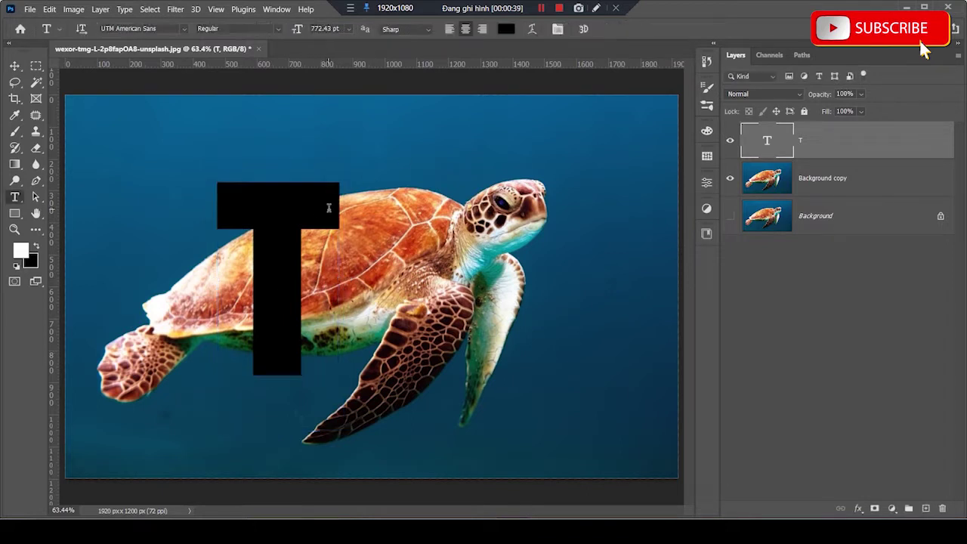
# - Restyle the T in Arial Black at 772.43 pt and commit it
pyautogui.moveTo(327, 207); pyautogui.dragTo(182, 206)
pyautogui.click(184, 29)
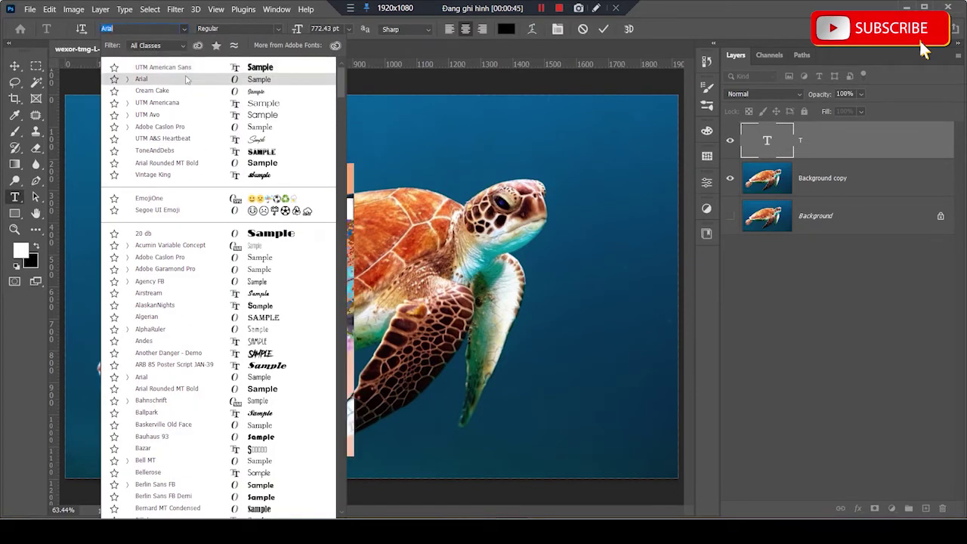
pyautogui.click(187, 80)
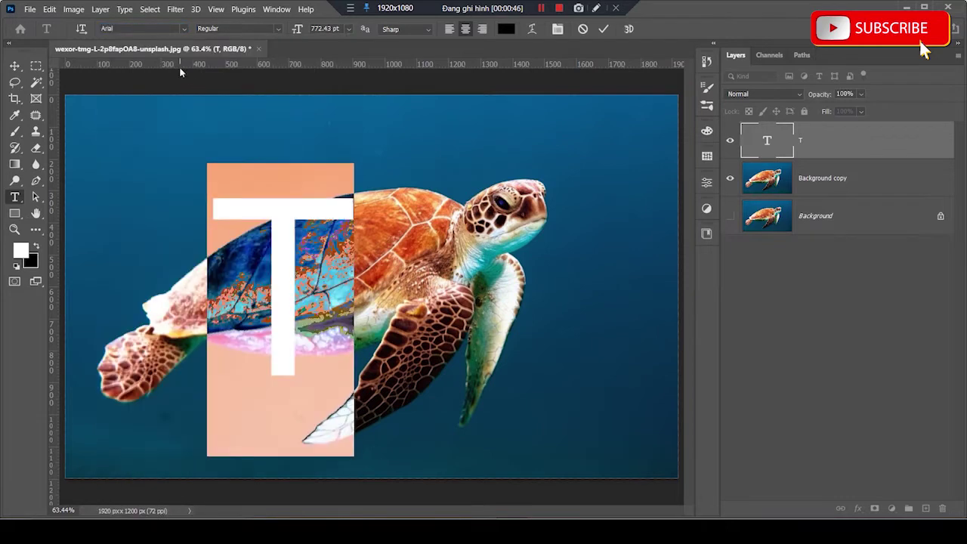
pyautogui.click(278, 30)
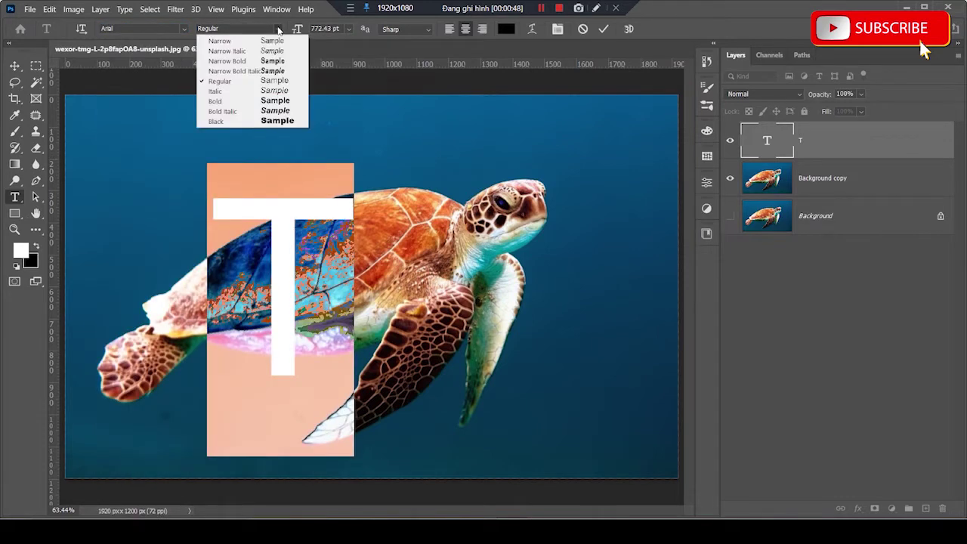
pyautogui.click(265, 124)
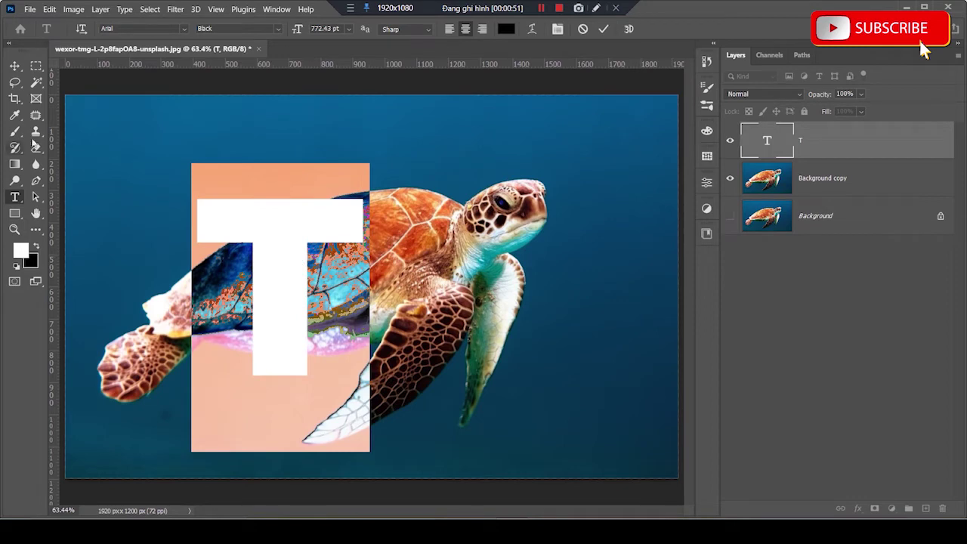
pyautogui.click(14, 65)
pyautogui.click(217, 123)
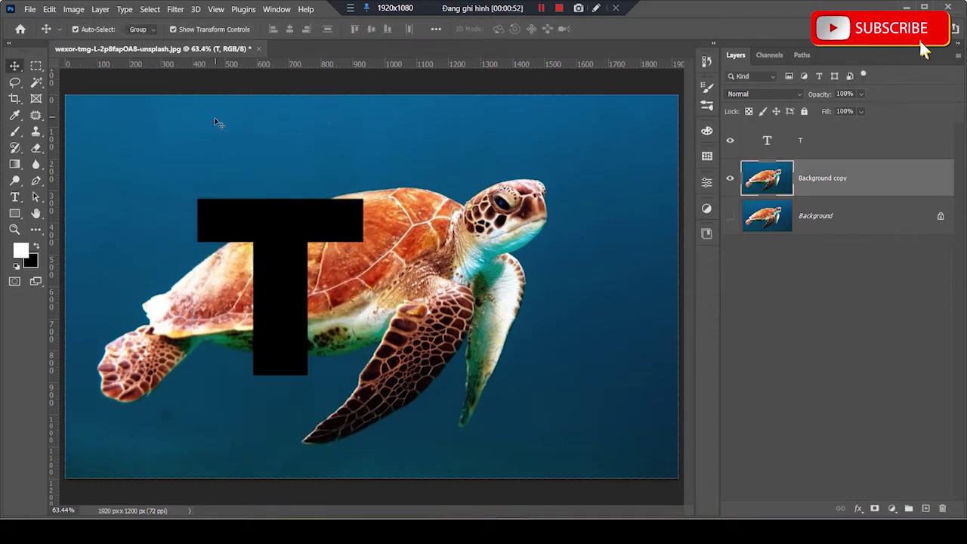
# - Enlarge the T to about 165%, center it over the turtle's shell, and fill it white
pyautogui.click(302, 231)
pyautogui.hotkey('ctrl', 't')
pyautogui.moveTo(365, 187)
pyautogui.mouseDown()
pyautogui.moveTo(442, 112)
pyautogui.moveTo(501, 78)
pyautogui.moveTo(520, 48)
pyautogui.mouseUp()
pyautogui.moveTo(410, 141)
pyautogui.mouseDown()
pyautogui.moveTo(505, 226)
pyautogui.moveTo(490, 205)
pyautogui.mouseUp()
pyautogui.moveTo(574, 114); pyautogui.dragTo(616, 36)
pyautogui.moveTo(519, 136); pyautogui.dragTo(510, 186)
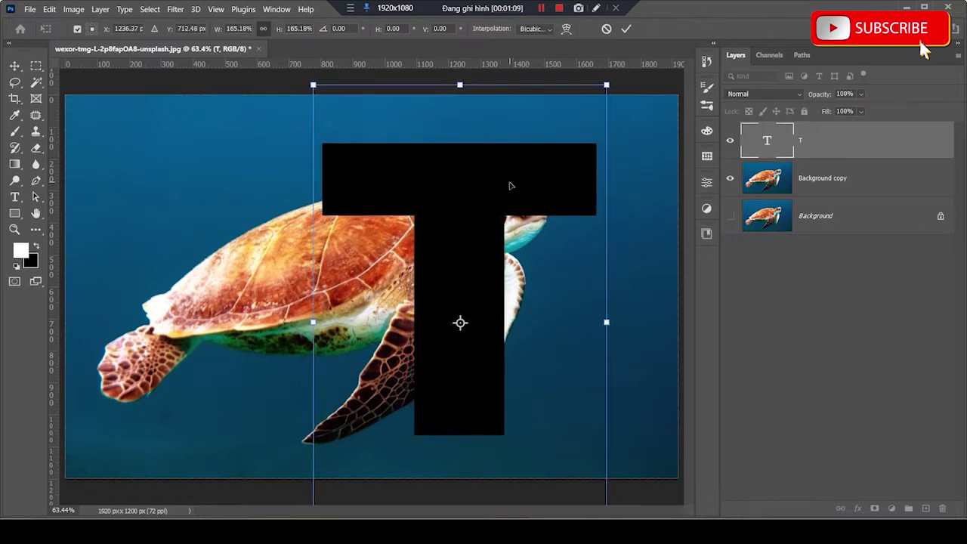
pyautogui.press('Return')
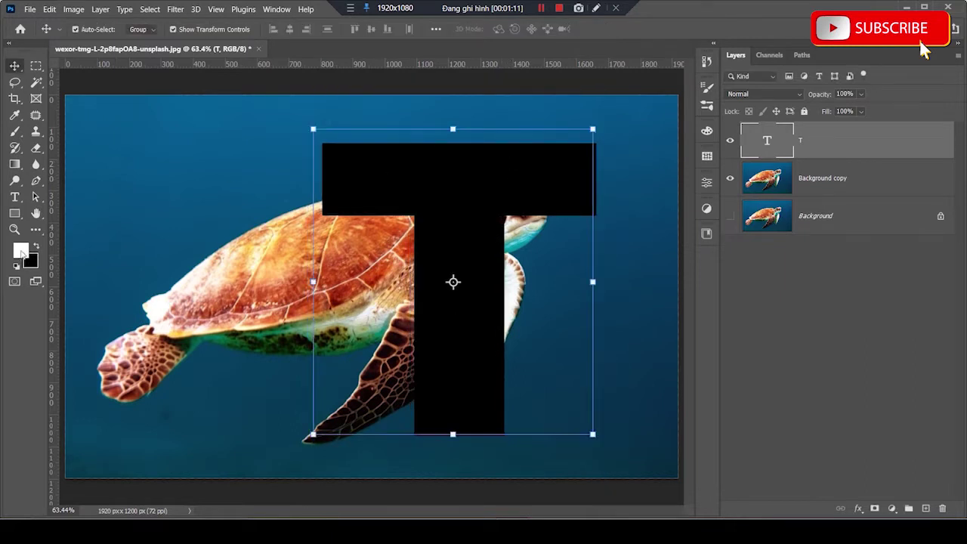
pyautogui.press('x')
pyautogui.press('x')
pyautogui.press('x')
pyautogui.press('x')
pyautogui.press('x')
pyautogui.press('x')
pyautogui.hotkey('alt', 'BackSpace')
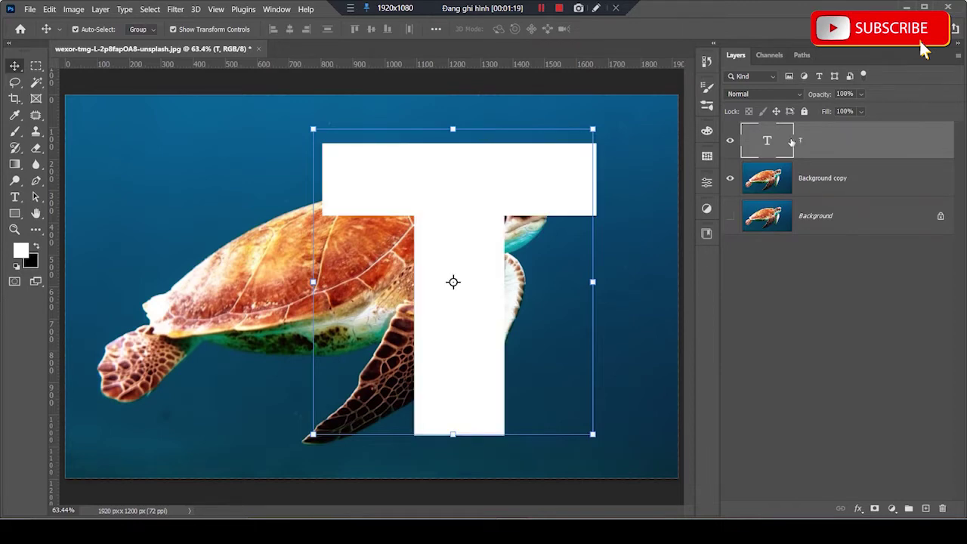
# - Lower the T layer's opacity to 57%
pyautogui.click(654, 222)
pyautogui.click(762, 156)
pyautogui.click(861, 94)
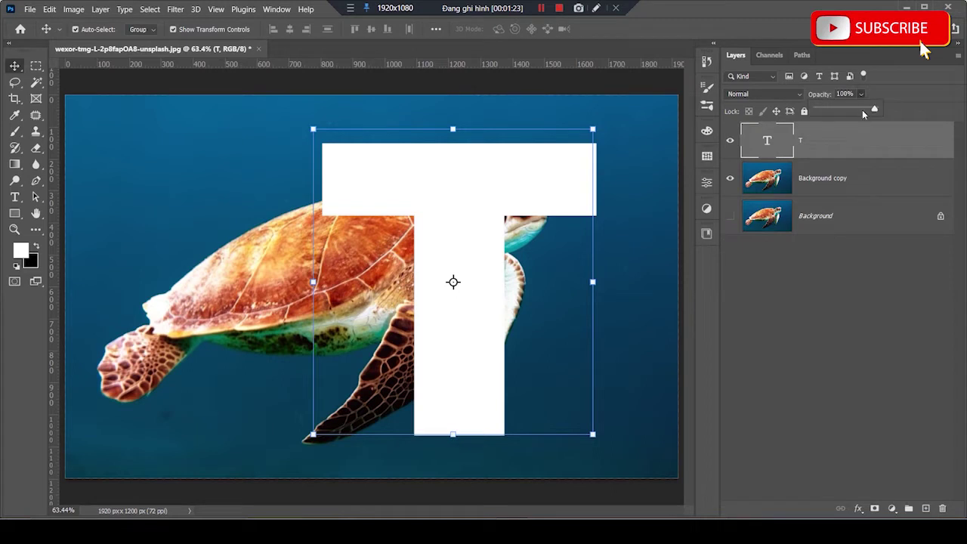
pyautogui.moveTo(875, 111); pyautogui.dragTo(849, 111)
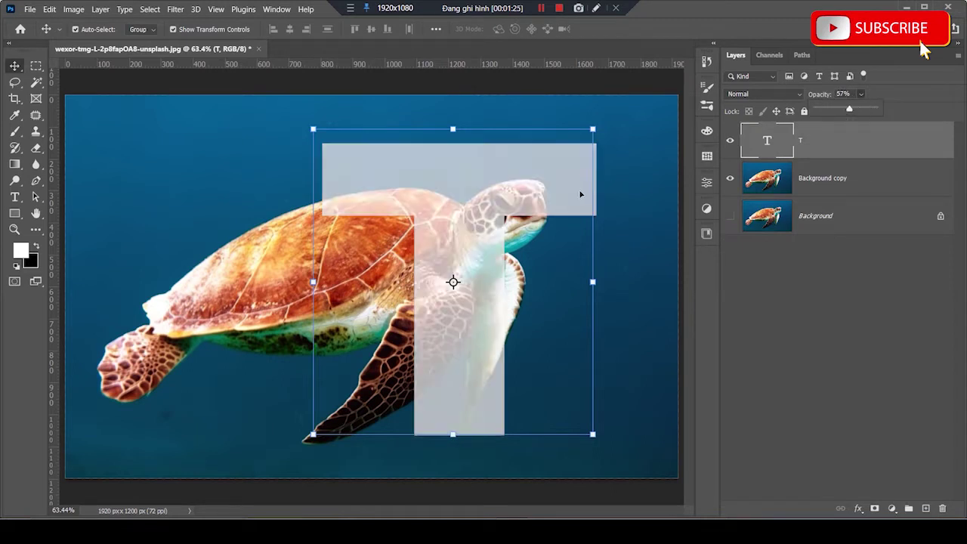
# - Reposition the translucent T so it frames the turtle's head
pyautogui.moveTo(560, 198); pyautogui.dragTo(565, 199)
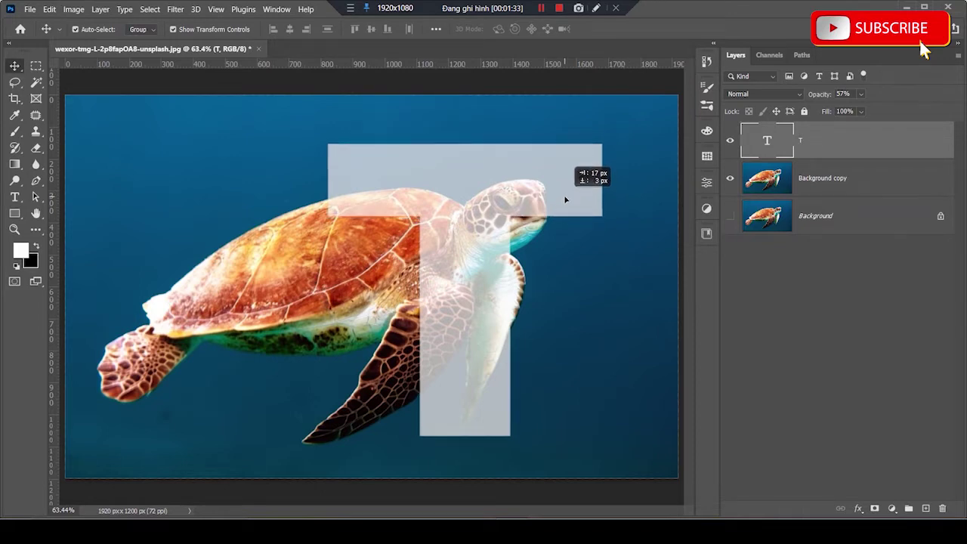
pyautogui.moveTo(565, 199); pyautogui.dragTo(565, 199)
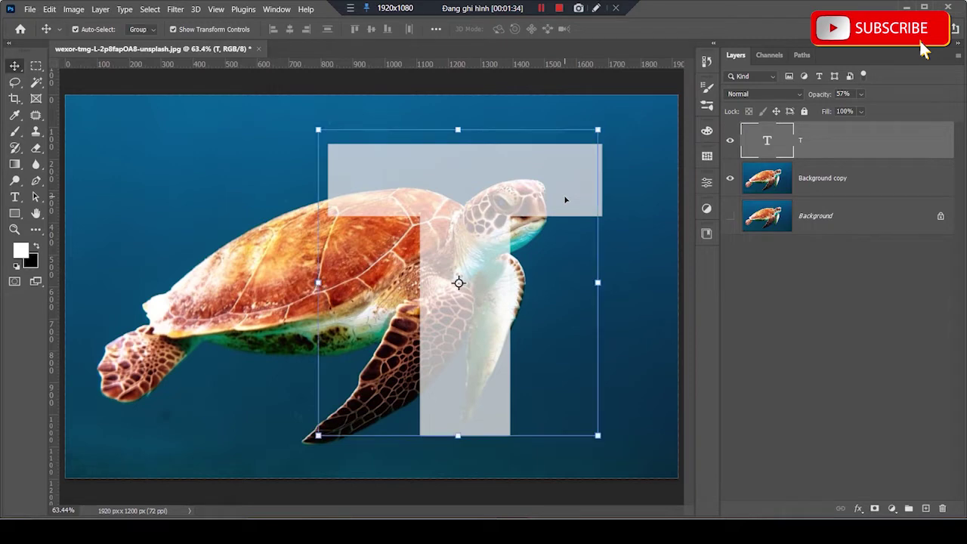
pyautogui.click(664, 92)
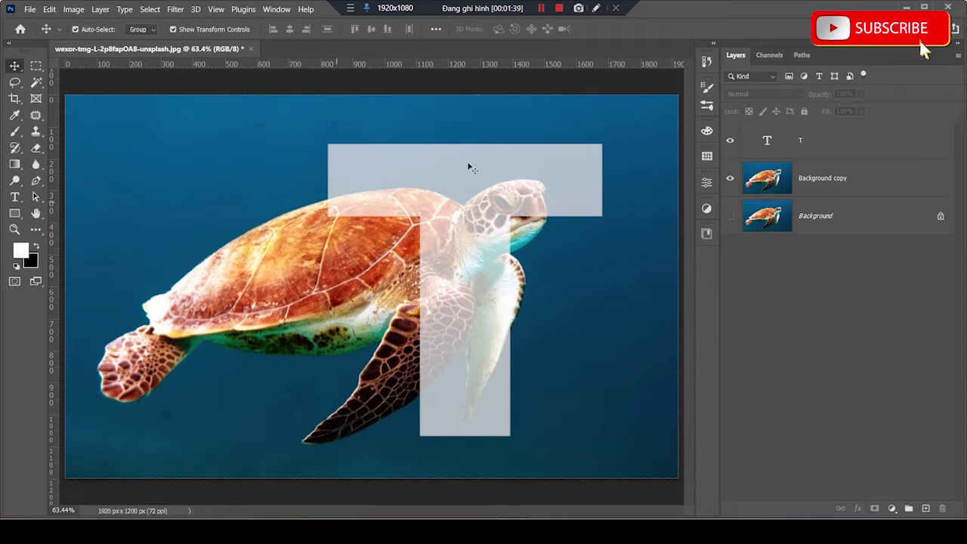
pyautogui.moveTo(490, 184); pyautogui.dragTo(443, 179)
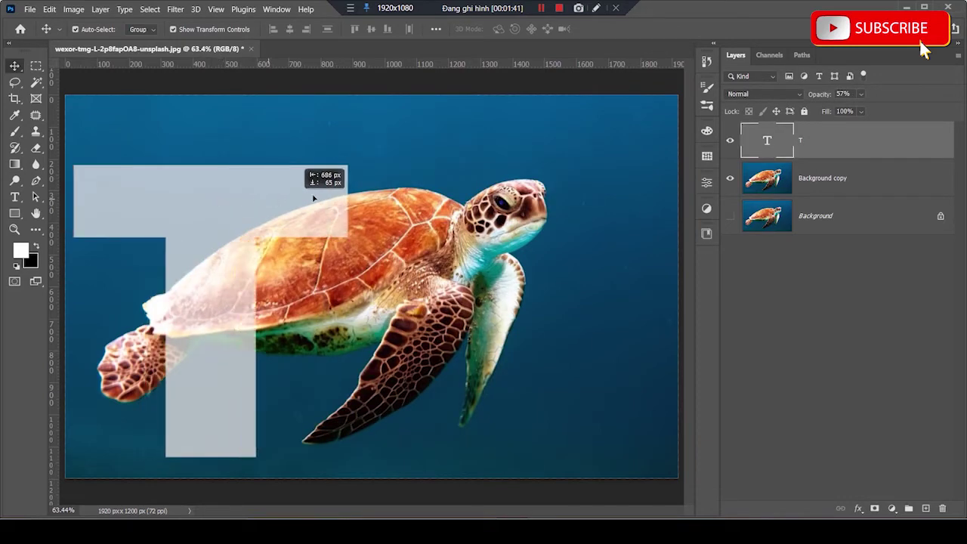
pyautogui.moveTo(443, 179); pyautogui.dragTo(483, 174)
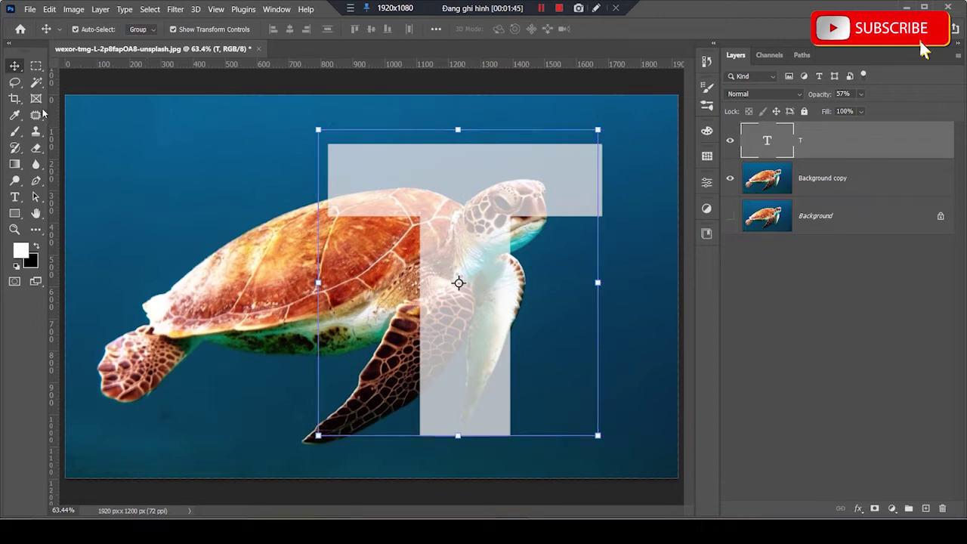
pyautogui.click(14, 99)
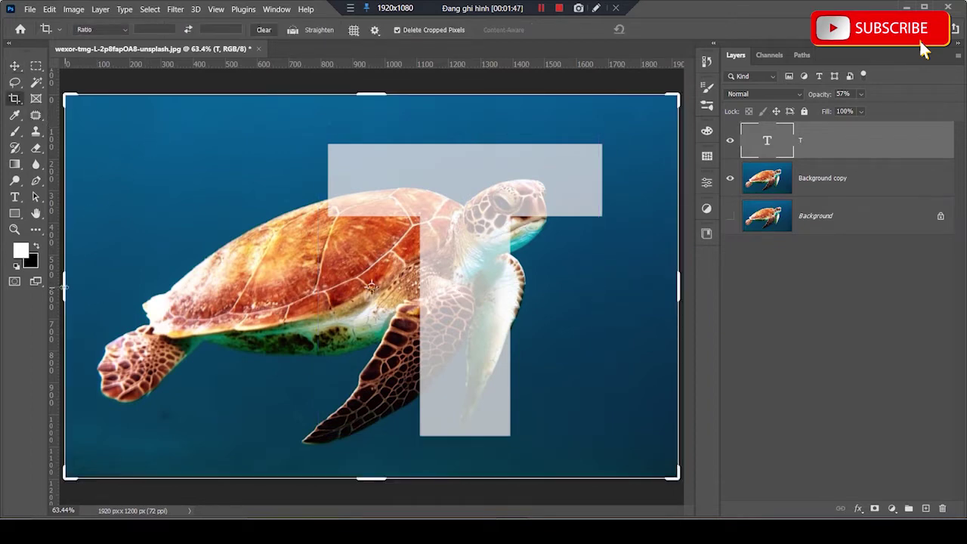
# - Trim both sides of the canvas to a 1110 × 1200 px portrait crop around the T
pyautogui.click(816, 181)
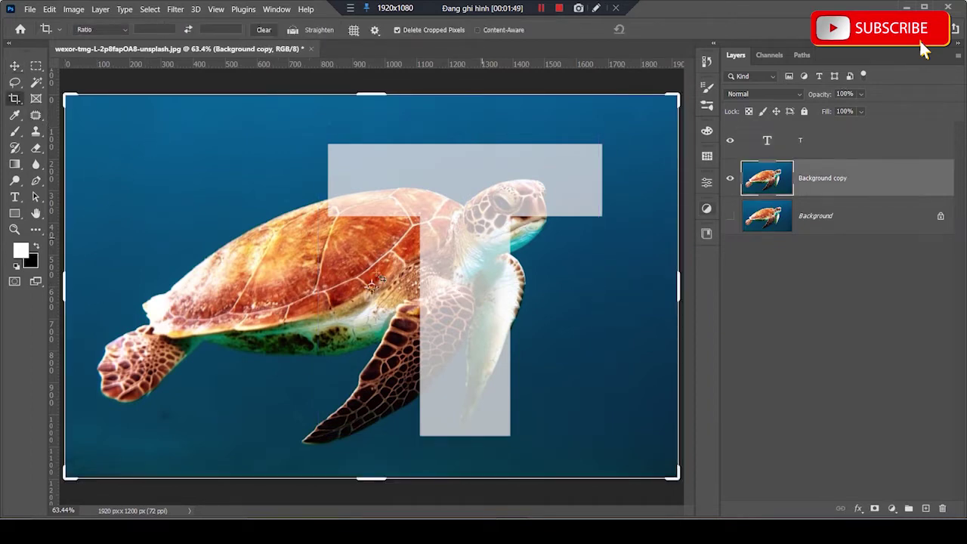
pyautogui.moveTo(65, 287); pyautogui.dragTo(167, 290)
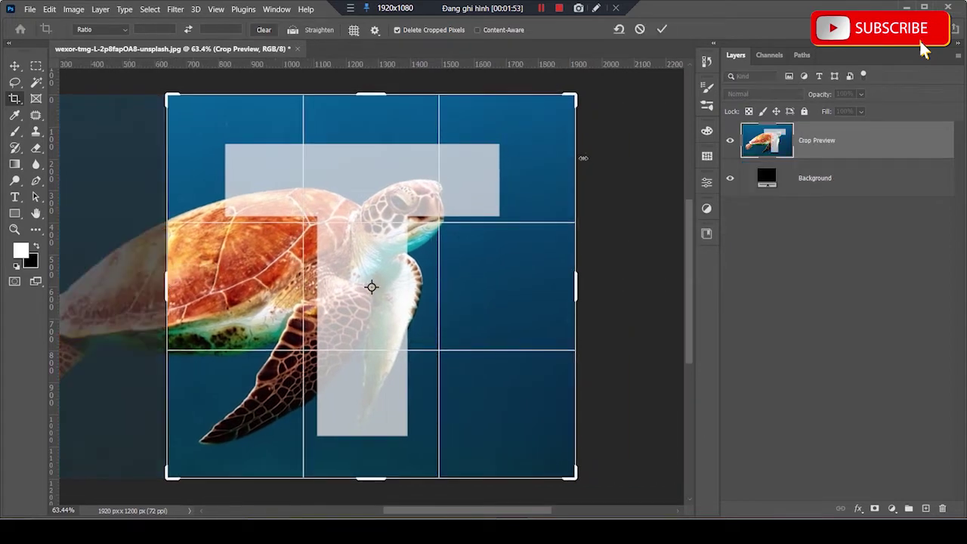
pyautogui.moveTo(574, 285); pyautogui.dragTo(563, 290)
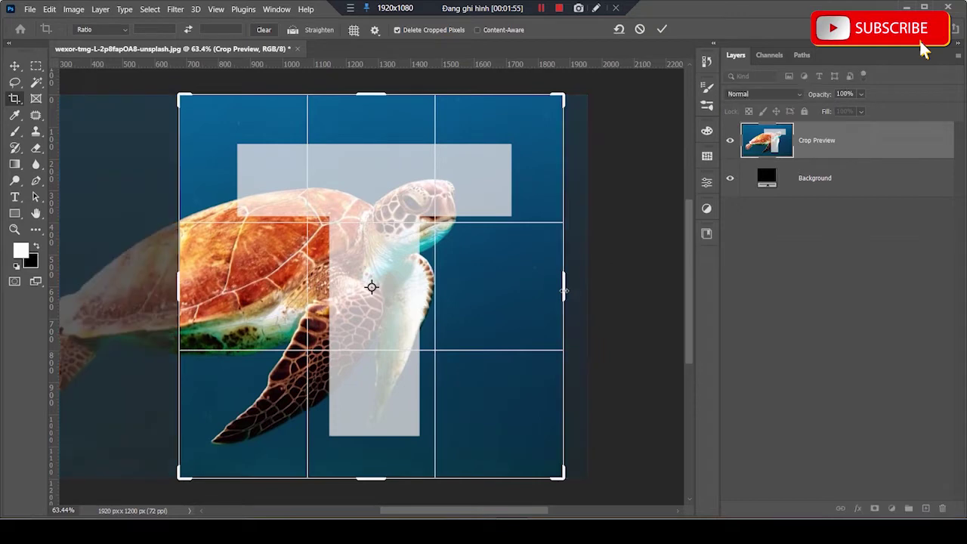
pyautogui.moveTo(178, 289); pyautogui.dragTo(198, 290)
pyautogui.moveTo(557, 281); pyautogui.dragTo(562, 278)
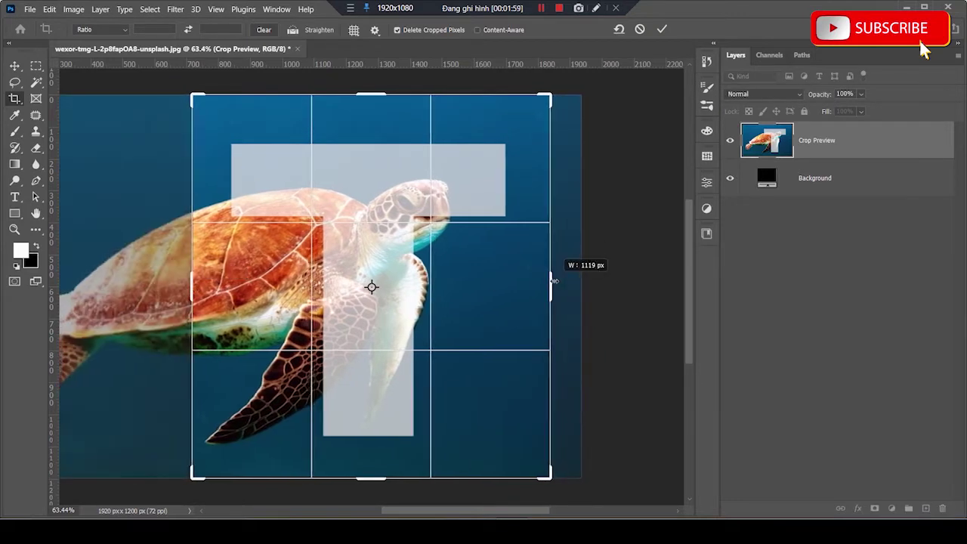
pyautogui.press('v')
pyautogui.click(636, 141)
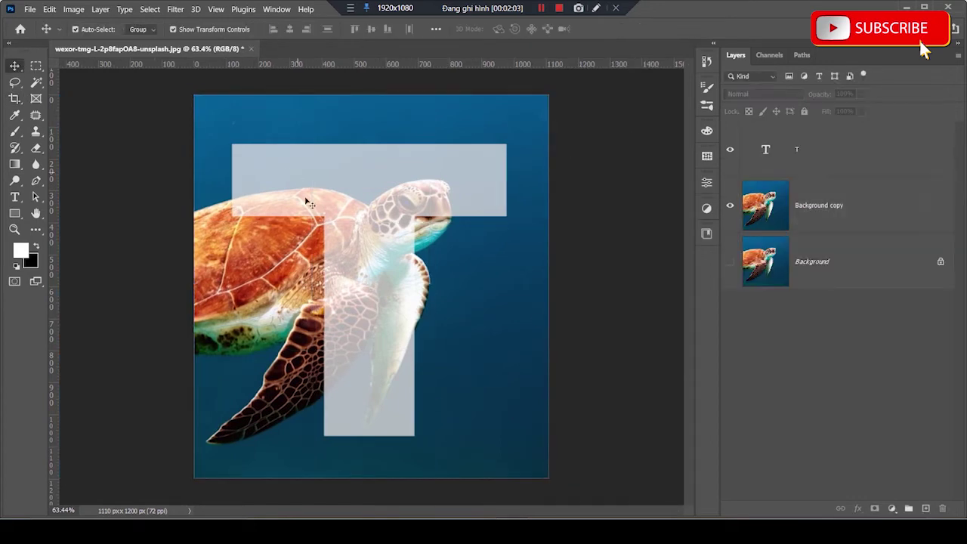
# - Restore the T layer to 100% opacity and rasterize the type
pyautogui.click(462, 205)
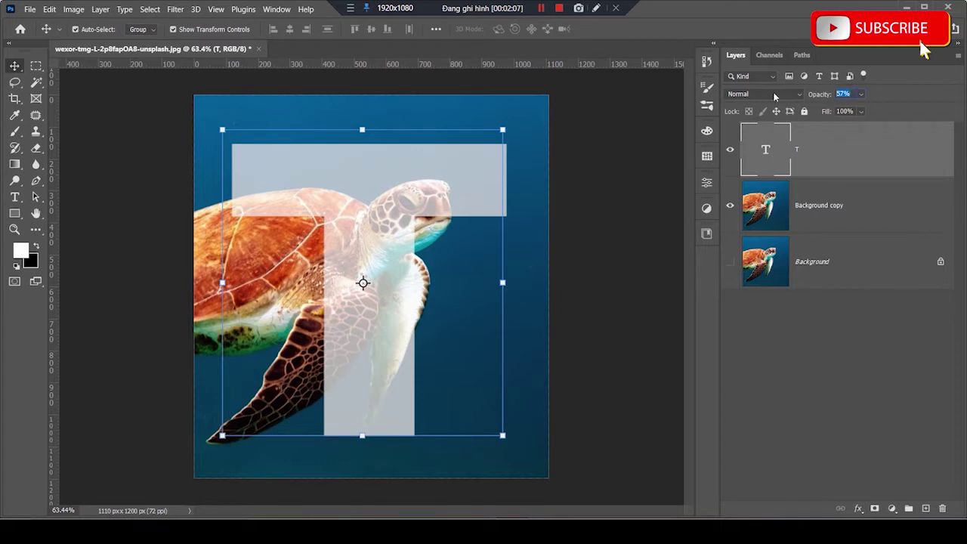
pyautogui.write('100')
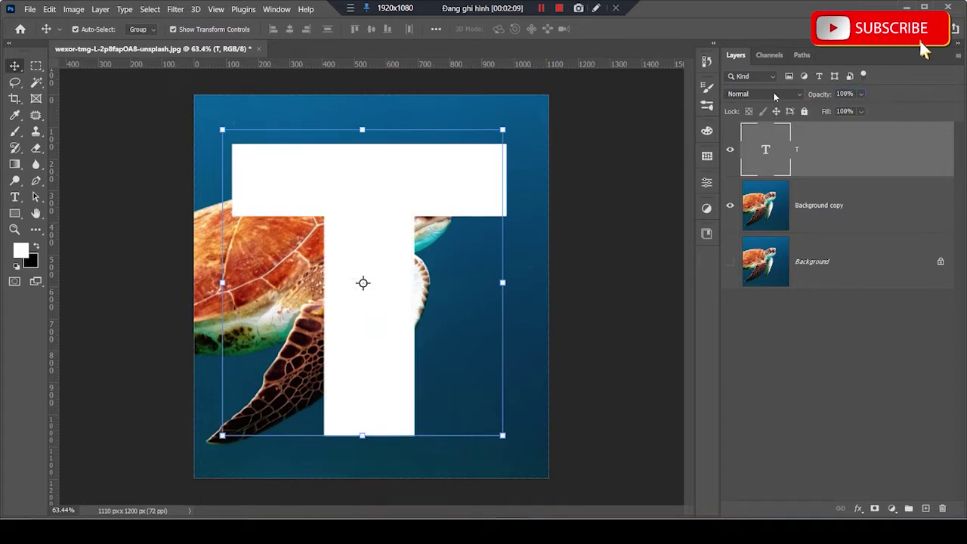
pyautogui.click(620, 131)
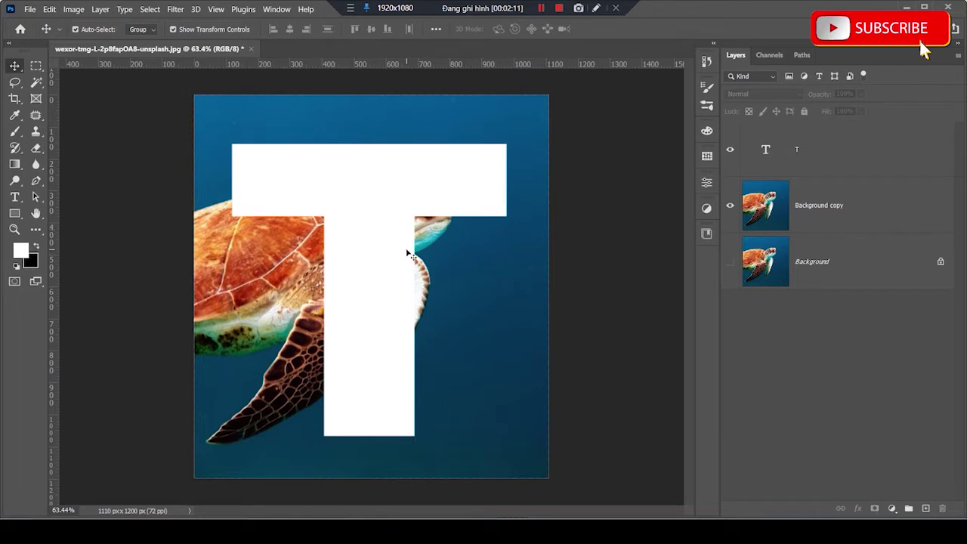
pyautogui.click(803, 163)
pyautogui.rightClick(829, 156)
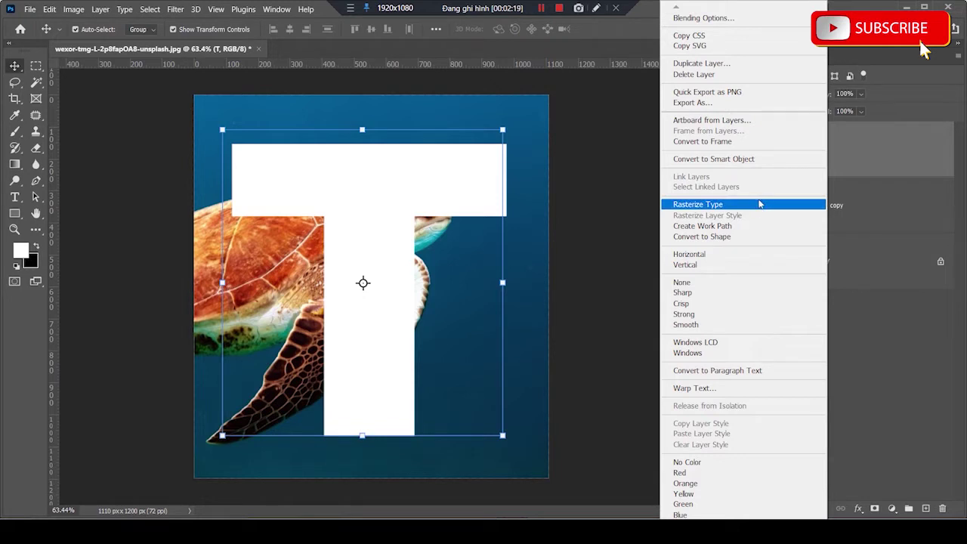
pyautogui.click(759, 204)
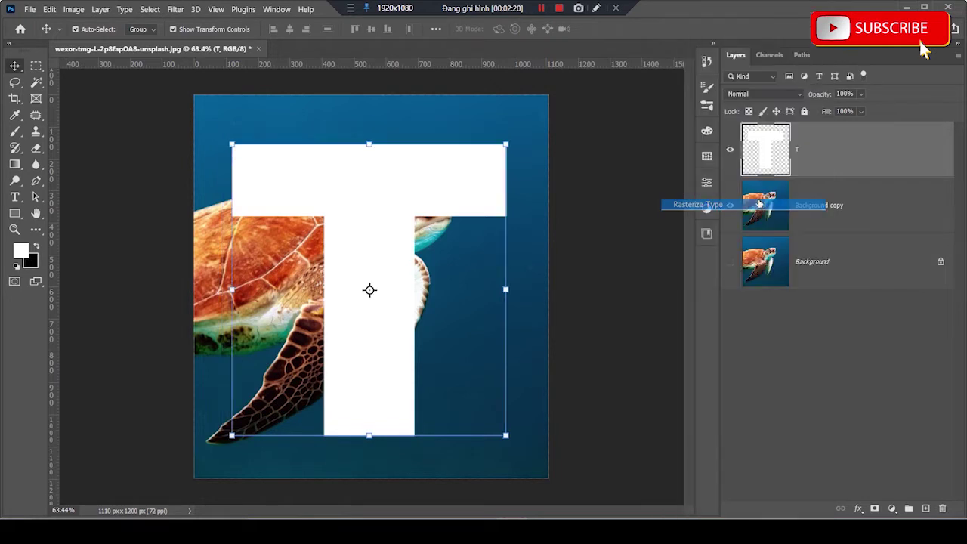
# - Move the rasterized T layer beneath the Background copy turtle layer
pyautogui.click(423, 186)
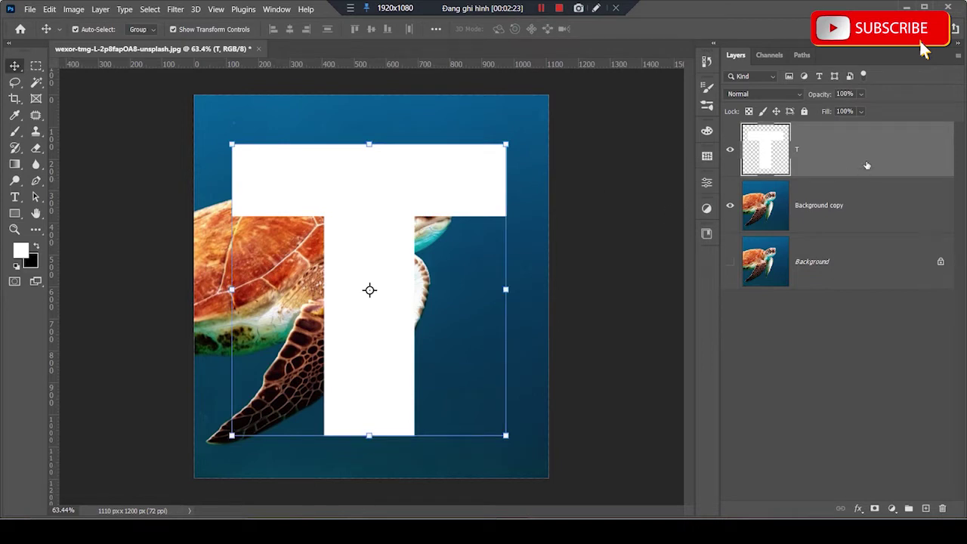
pyautogui.moveTo(866, 166); pyautogui.dragTo(864, 238)
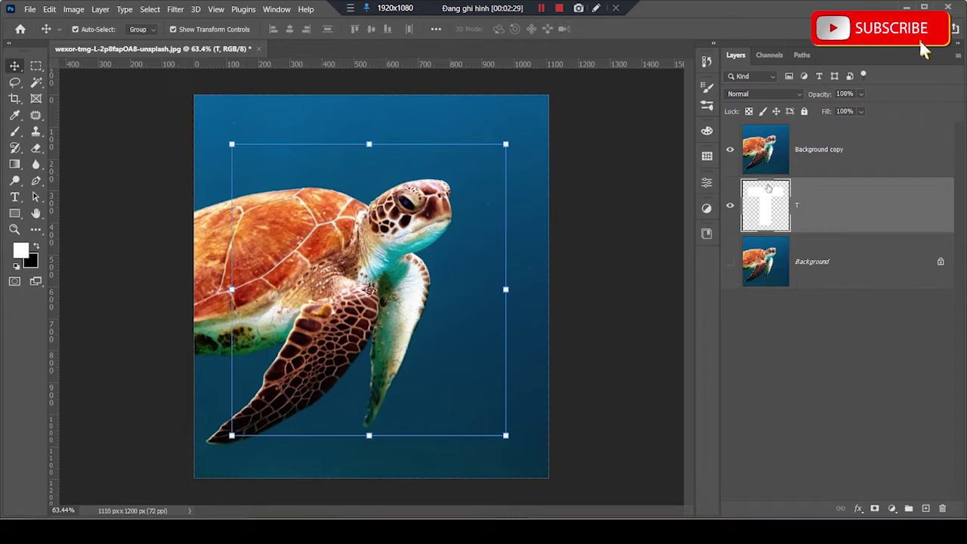
pyautogui.moveTo(807, 216); pyautogui.dragTo(804, 143)
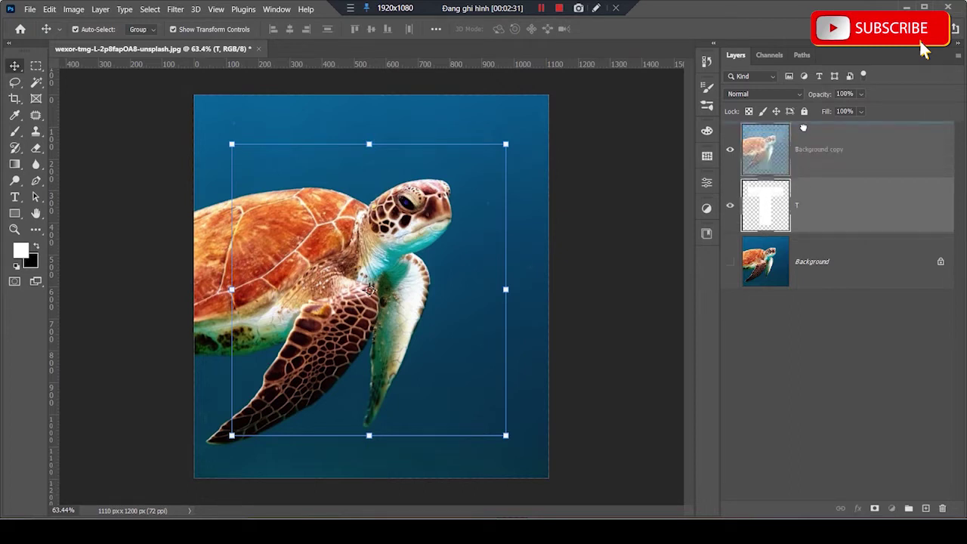
pyautogui.moveTo(810, 148); pyautogui.dragTo(810, 238)
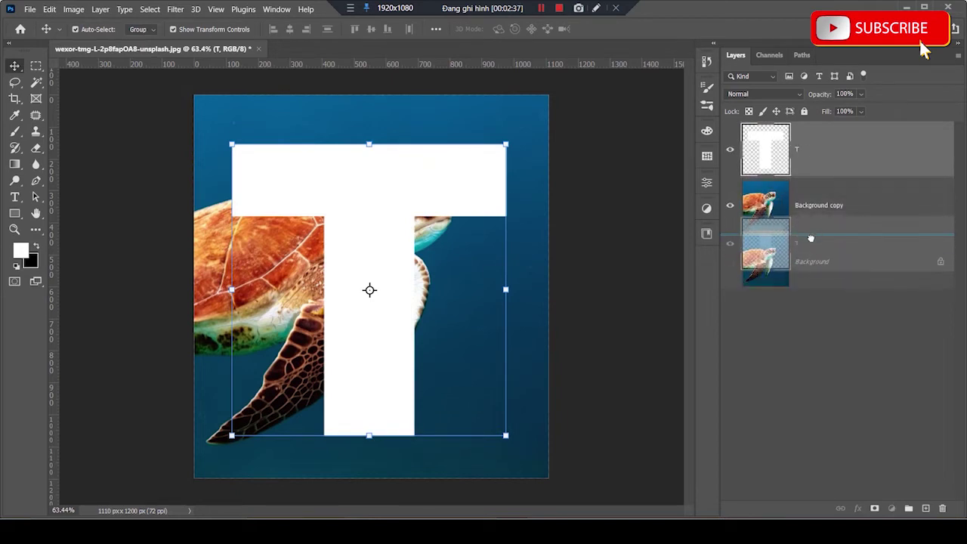
pyautogui.moveTo(811, 238); pyautogui.dragTo(811, 236)
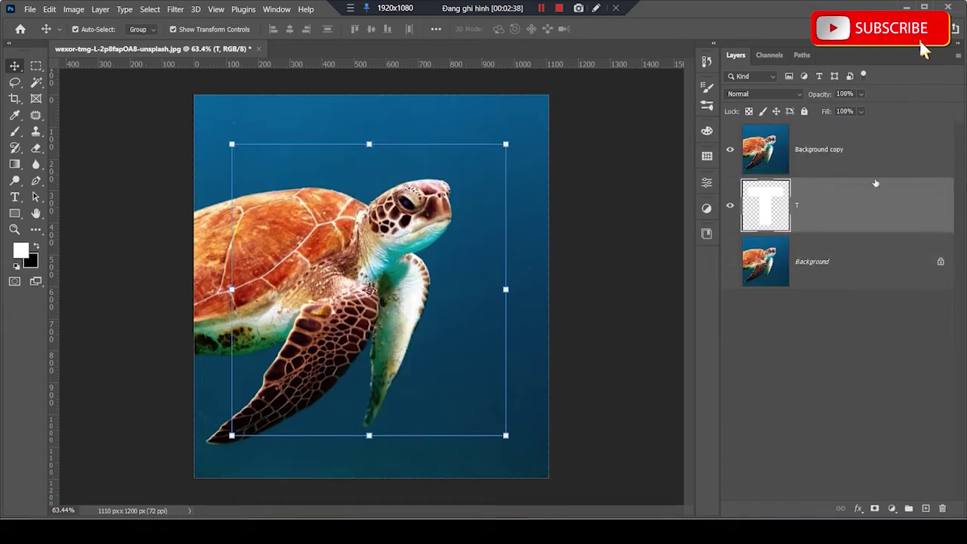
pyautogui.click(758, 155)
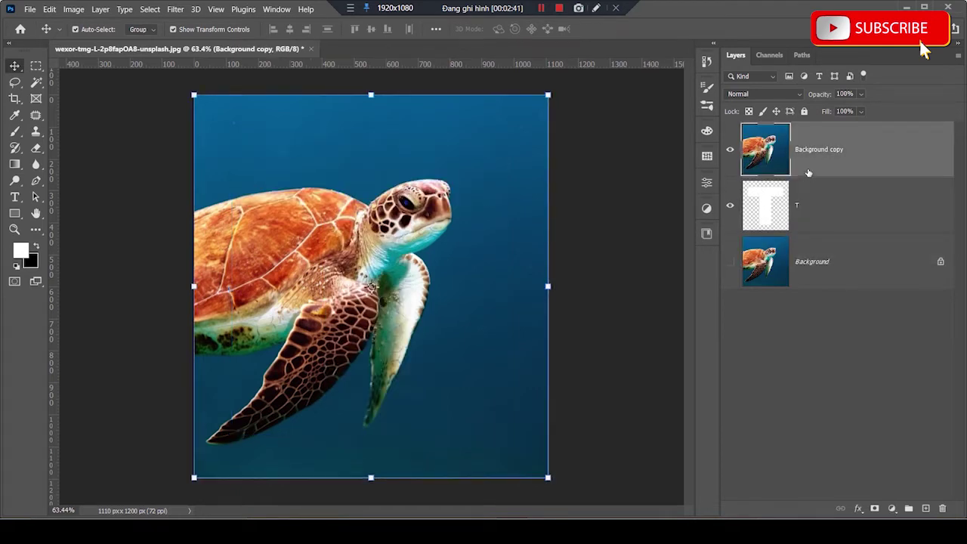
# - Create a clipping mask from the Background copy turtle layer onto the T layer
pyautogui.rightClick(810, 161)
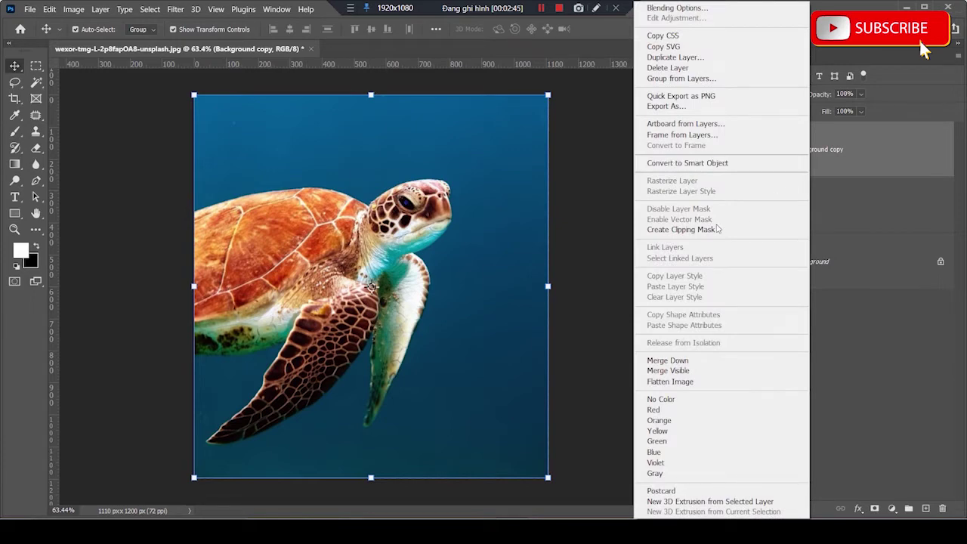
pyautogui.rightClick(861, 160)
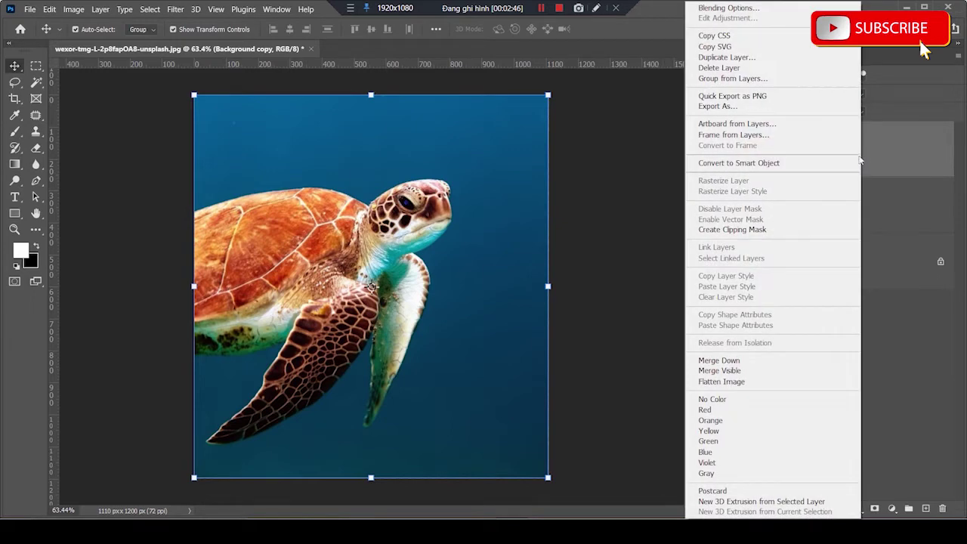
pyautogui.click(733, 230)
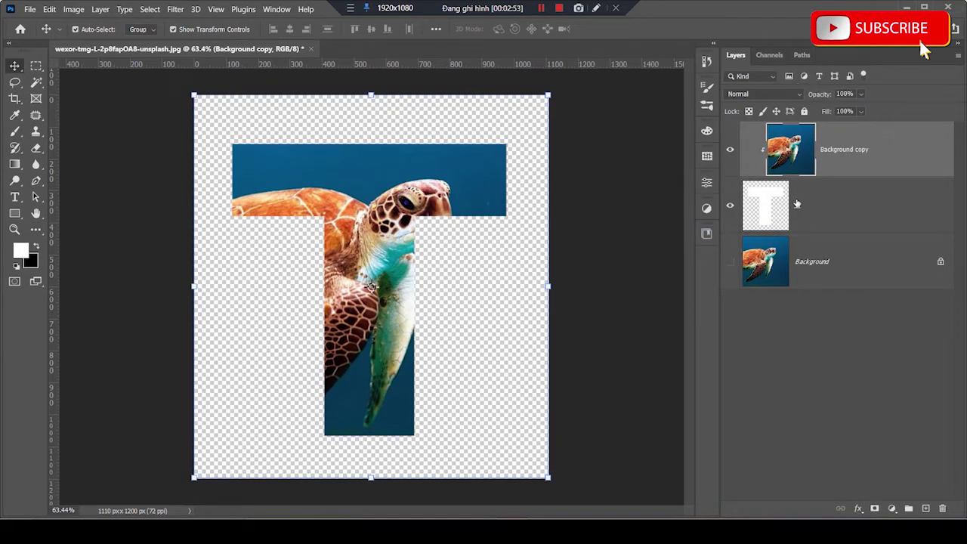
pyautogui.click(752, 351)
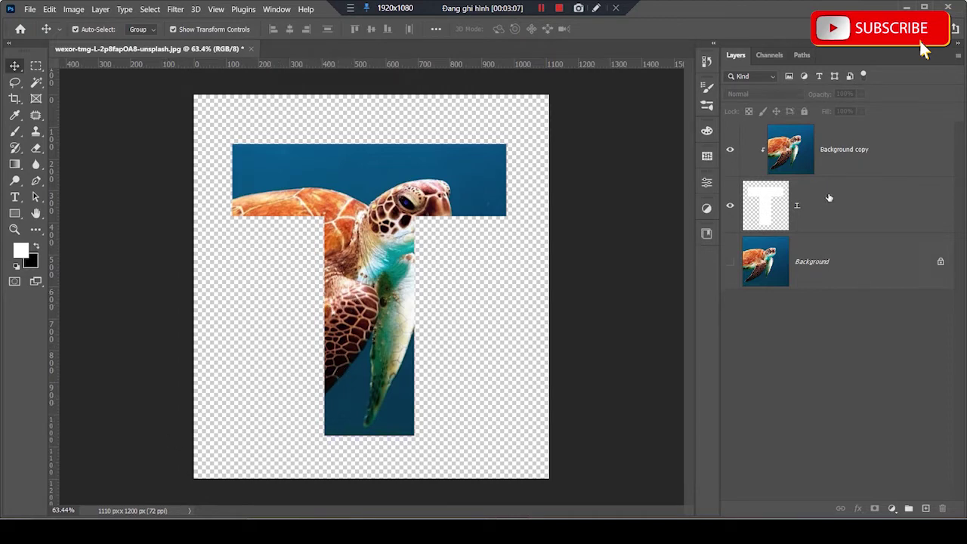
pyautogui.click(847, 158)
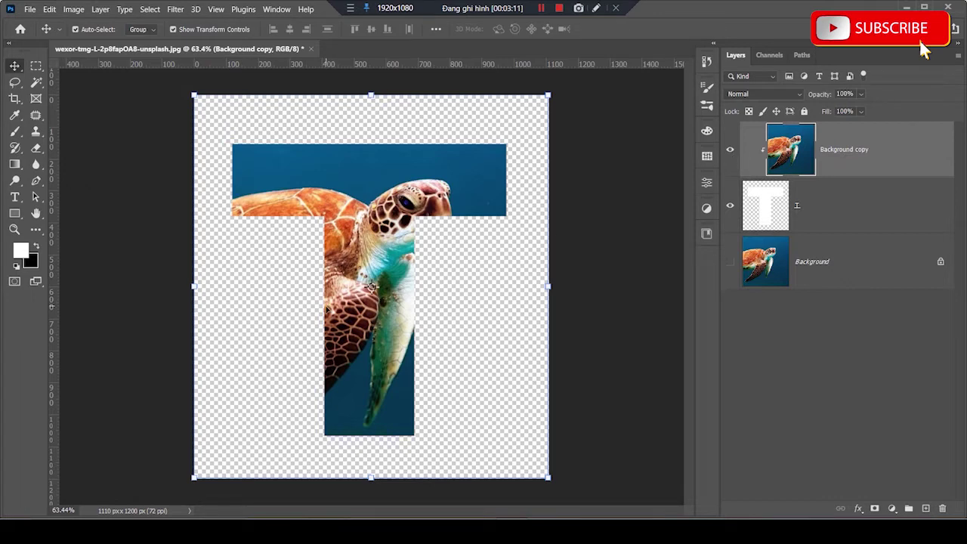
pyautogui.click(751, 200)
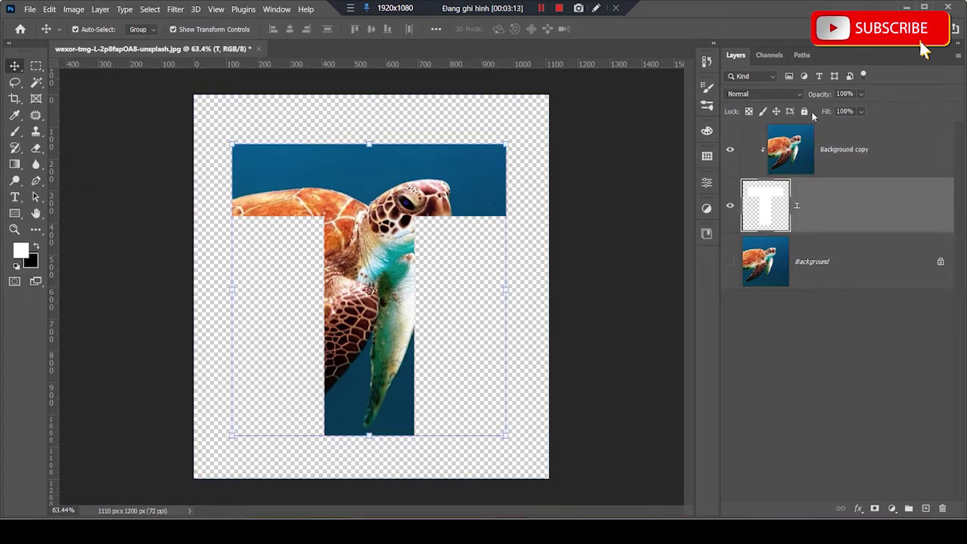
pyautogui.keyDown('alt'); pyautogui.click(810, 172); pyautogui.keyUp('alt')
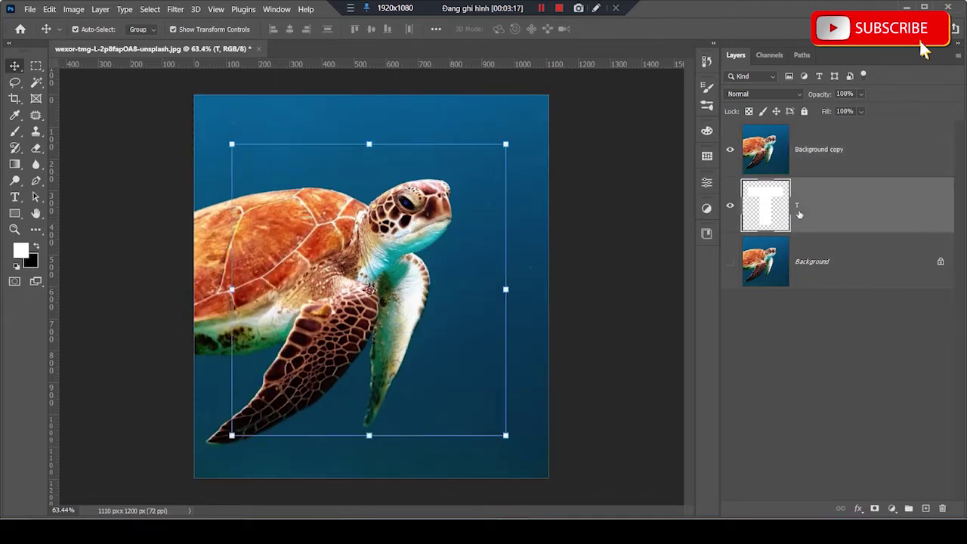
# - Move the white T layer above the turtle copy and set its opacity to 50%
pyautogui.moveTo(826, 211); pyautogui.dragTo(828, 123)
pyautogui.click(860, 94)
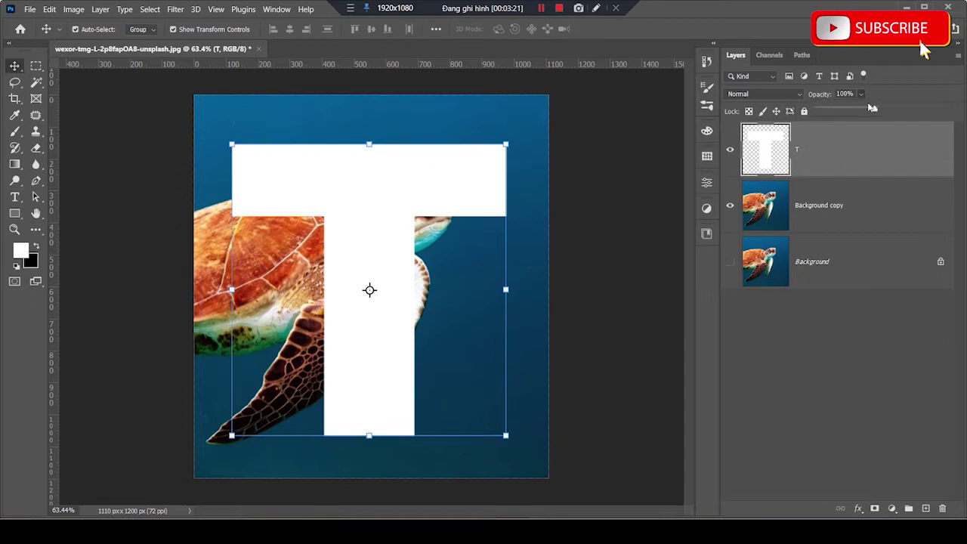
pyautogui.click(853, 93)
pyautogui.write('50')
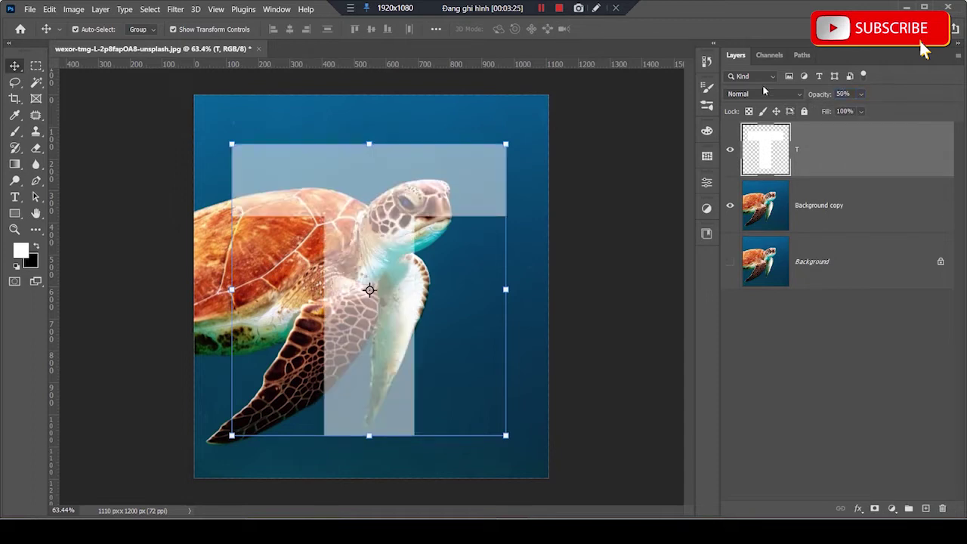
pyautogui.click(572, 278)
pyautogui.scroll(5, 572, 278)
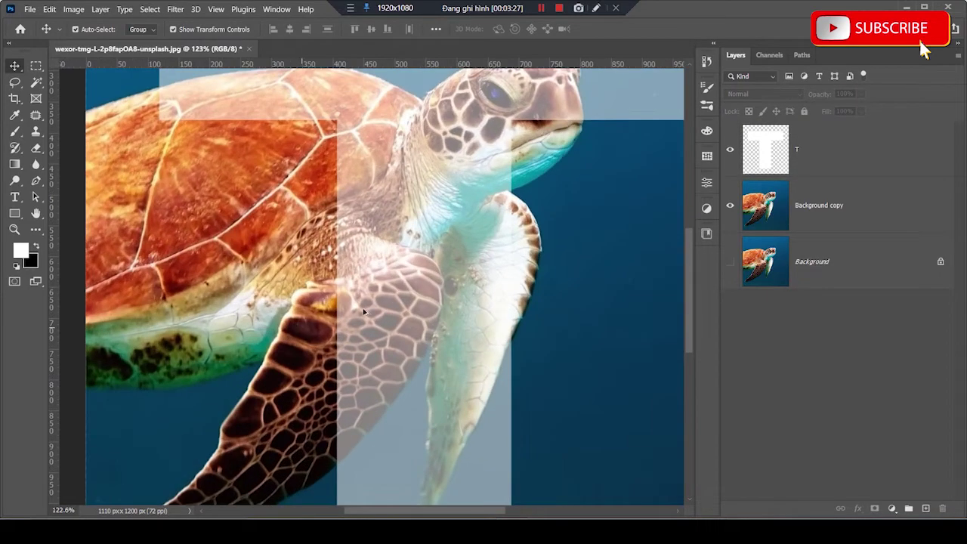
# - Start a Pen path at the turtle's neck and curve it over the top of the head
pyautogui.moveTo(408, 270); pyautogui.dragTo(379, 228)
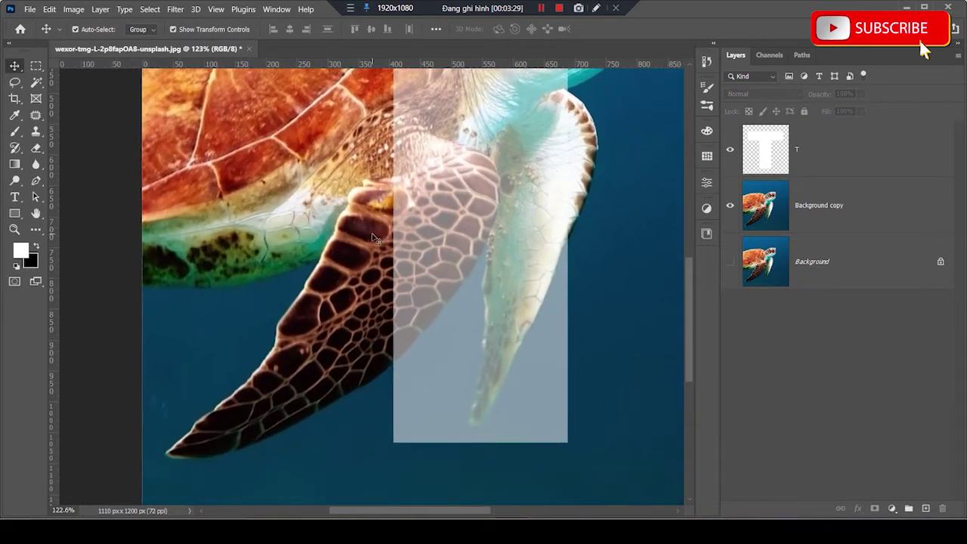
pyautogui.press('p')
pyautogui.moveTo(502, 198); pyautogui.dragTo(453, 333)
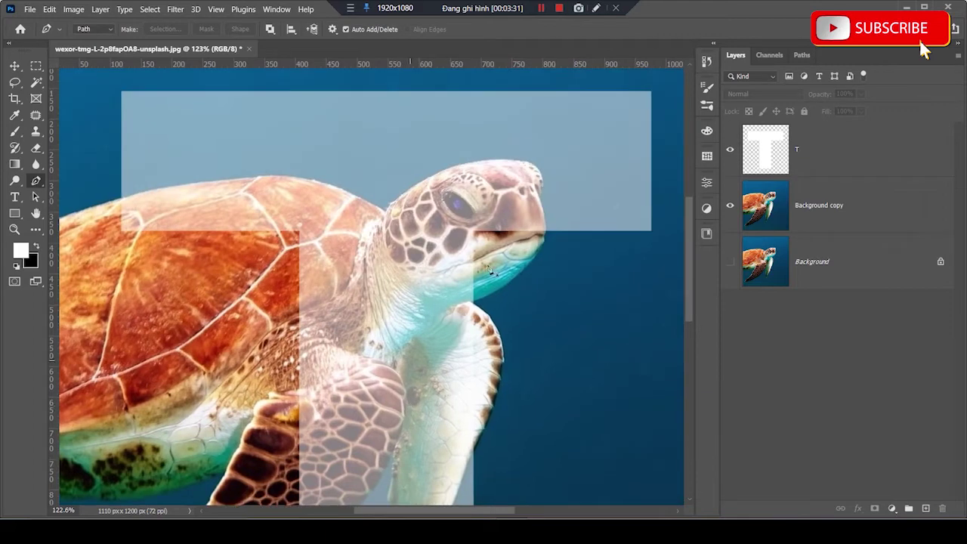
pyautogui.scroll(3, 535, 146)
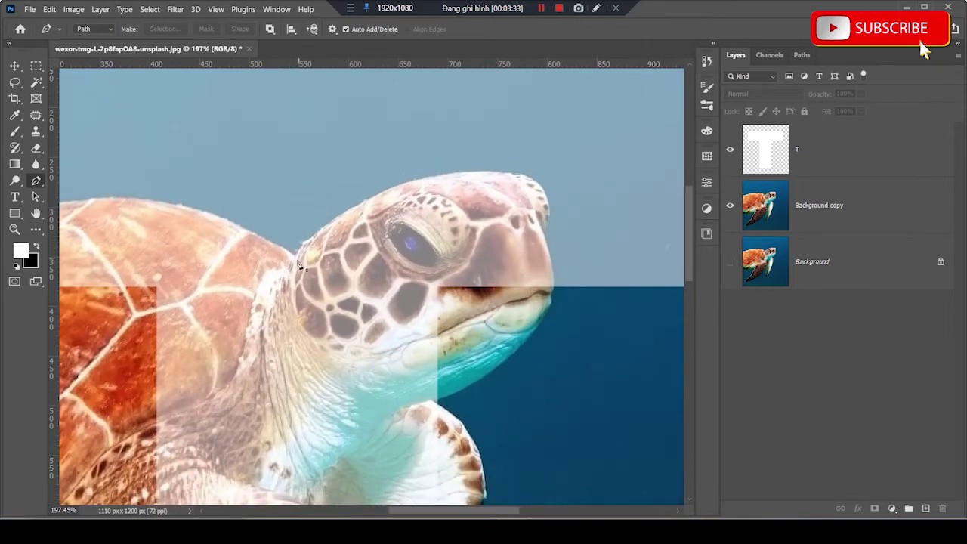
pyautogui.click(296, 257)
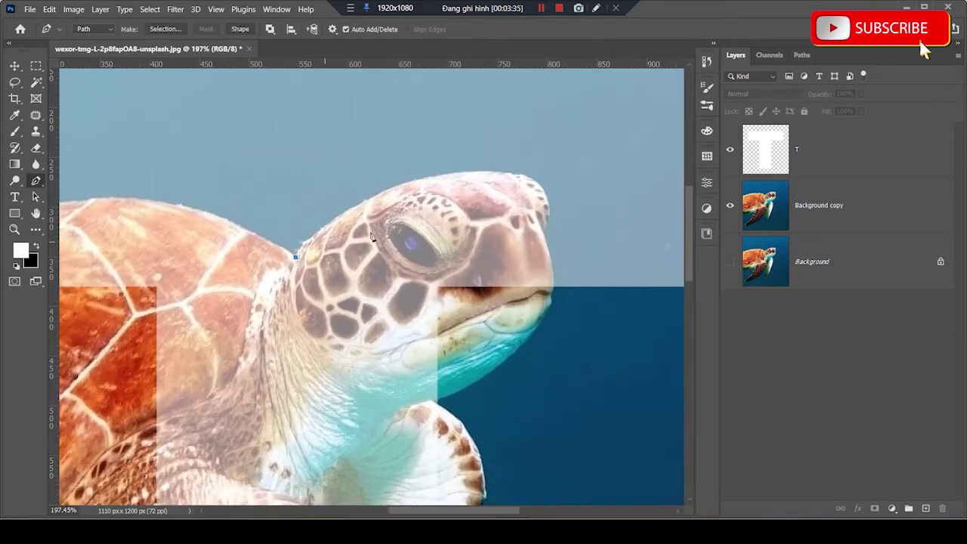
pyautogui.click(435, 180)
pyautogui.moveTo(435, 180); pyautogui.dragTo(546, 151)
# - Continue the Pen path along the head outline down to the shell edge
pyautogui.scroll(3, 546, 152)
pyautogui.scroll(2, 545, 152)
pyautogui.keyDown('alt'); pyautogui.click(229, 226); pyautogui.keyUp('alt')
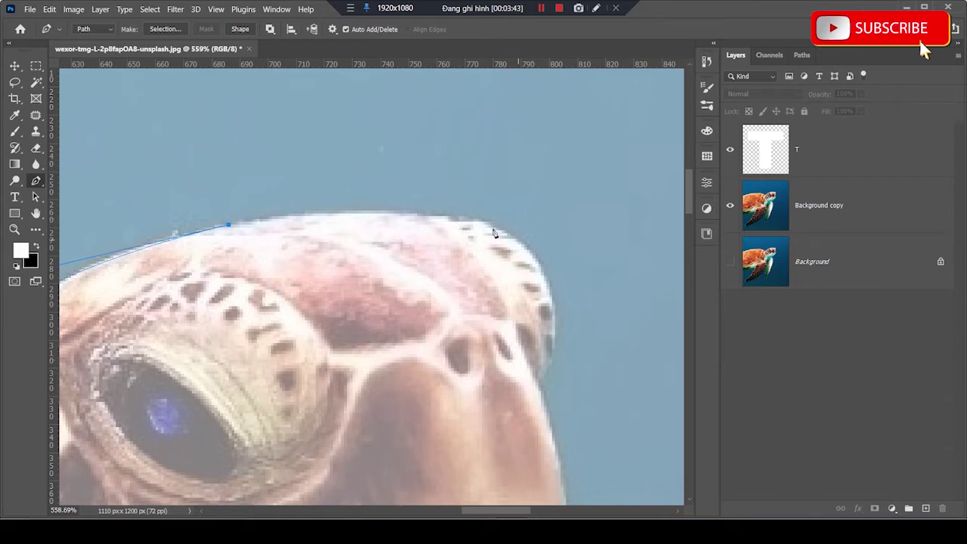
pyautogui.moveTo(492, 224)
pyautogui.mouseDown()
pyautogui.moveTo(563, 254)
pyautogui.moveTo(612, 256)
pyautogui.mouseUp()
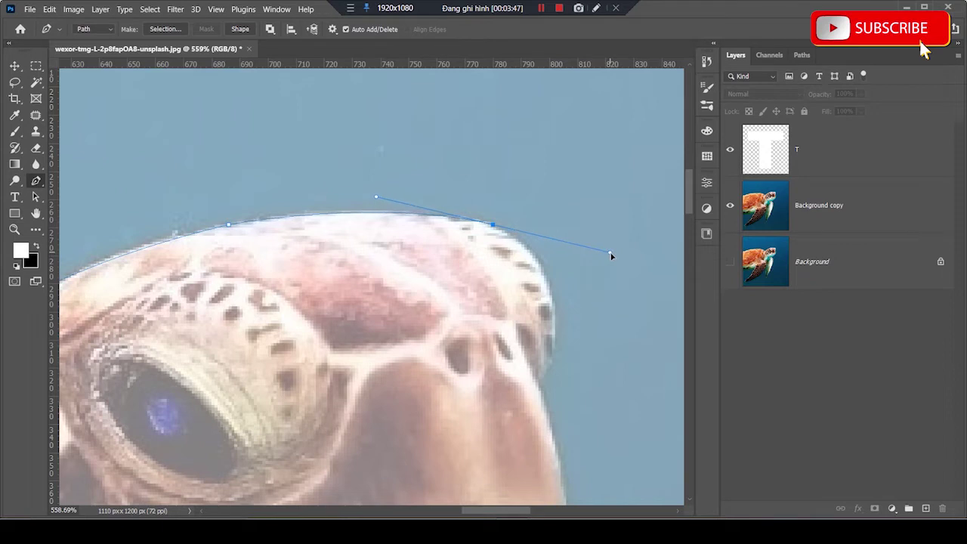
pyautogui.moveTo(612, 256); pyautogui.dragTo(356, 141)
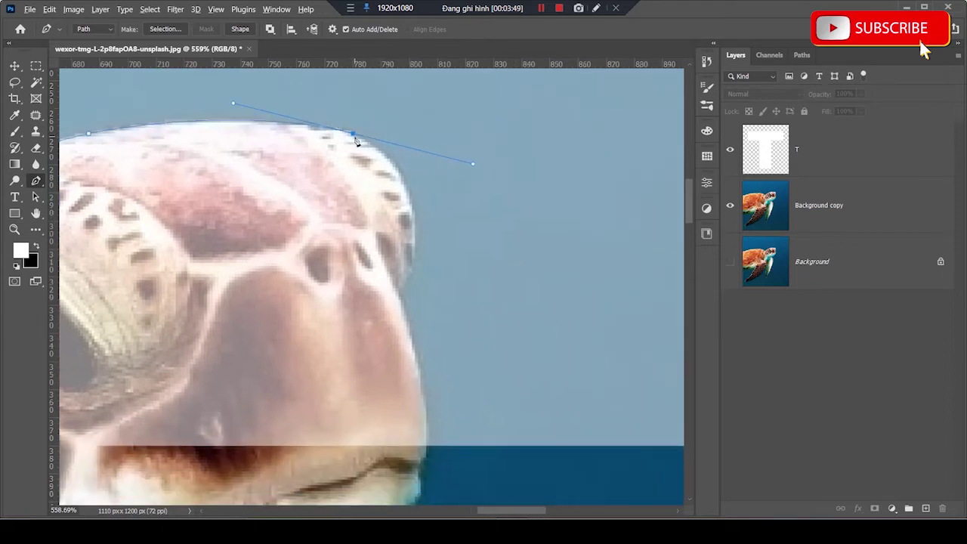
pyautogui.keyDown('alt'); pyautogui.click(353, 136); pyautogui.keyUp('alt')
pyautogui.moveTo(397, 293)
pyautogui.mouseDown()
pyautogui.moveTo(345, 390)
pyautogui.moveTo(345, 424)
pyautogui.mouseUp()
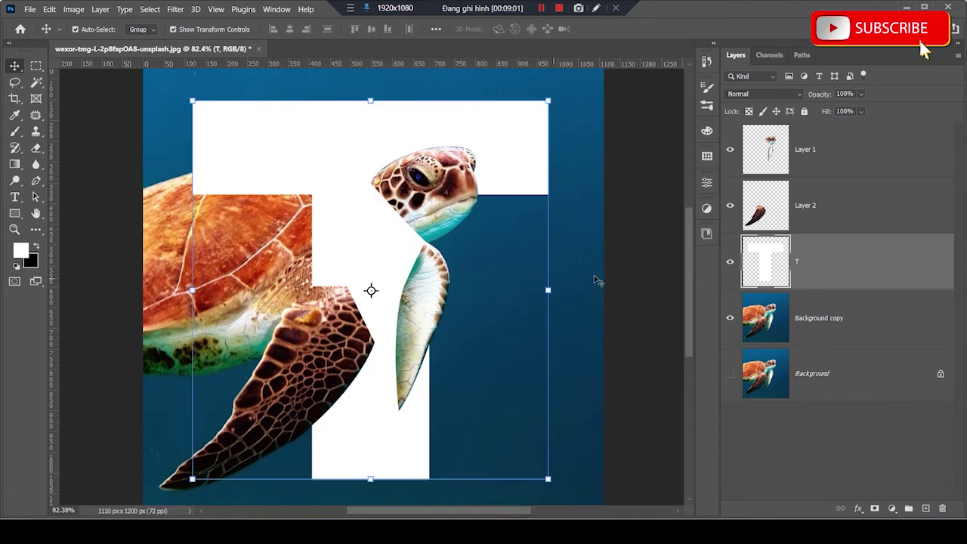
# - Move the turtle photo layer above the T and clip it into the letter shape
pyautogui.click(588, 279)
pyautogui.scroll(-3, 353, 242)
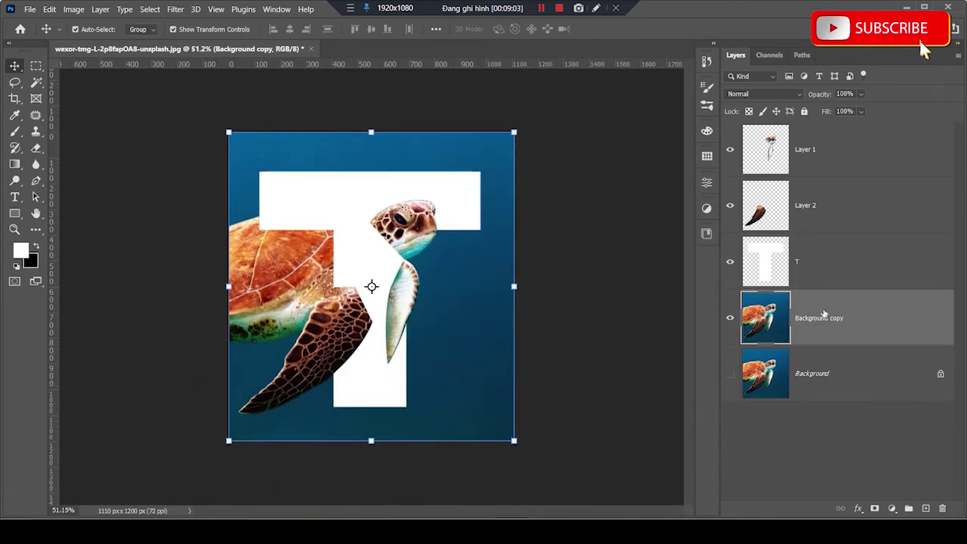
pyautogui.click(815, 265)
pyautogui.click(812, 325)
pyautogui.moveTo(812, 326); pyautogui.dragTo(807, 240)
pyautogui.moveTo(794, 276); pyautogui.dragTo(823, 289)
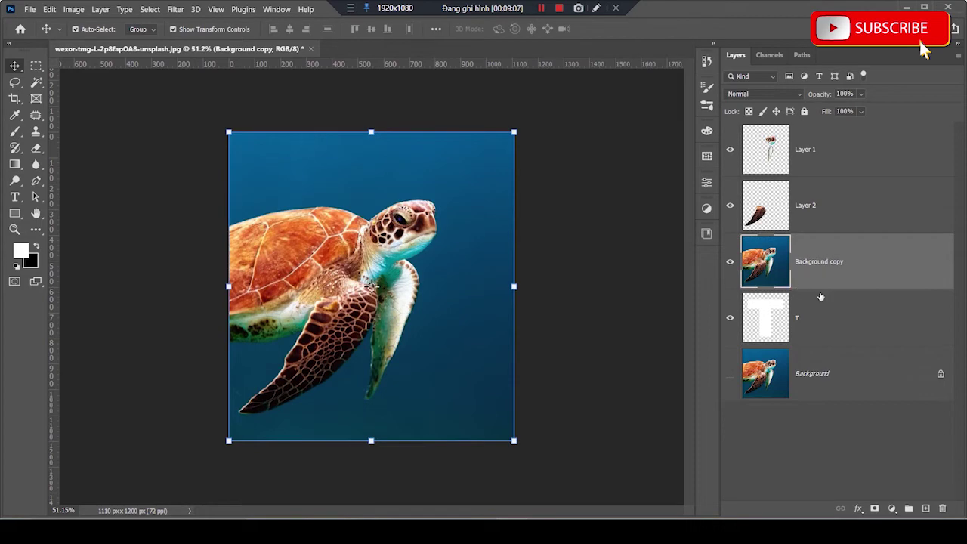
pyautogui.keyDown('alt'); pyautogui.click(825, 289); pyautogui.keyUp('alt')
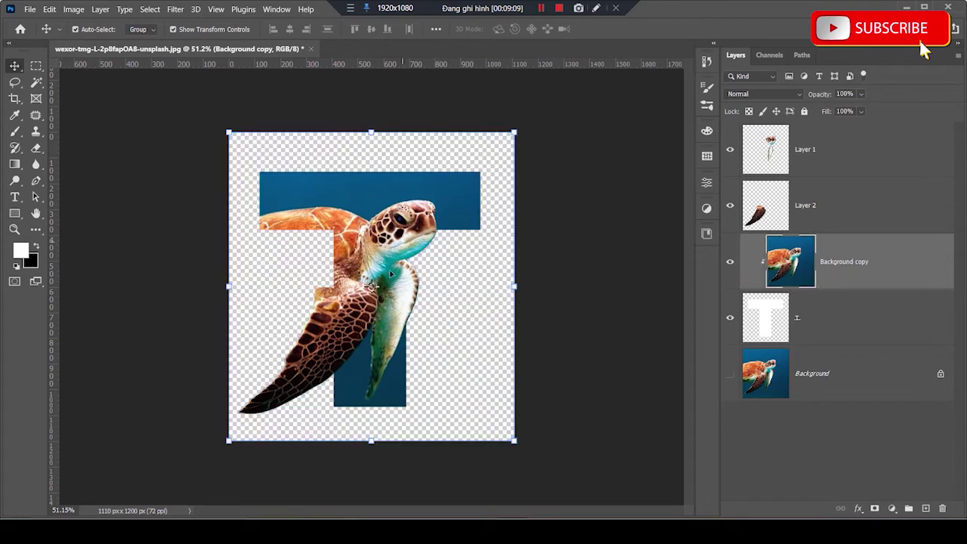
# - Check the clipped result, then reselect the turtle photo layer with the Pen tool active
pyautogui.scroll(2, 320, 300)
pyautogui.scroll(2, 317, 301)
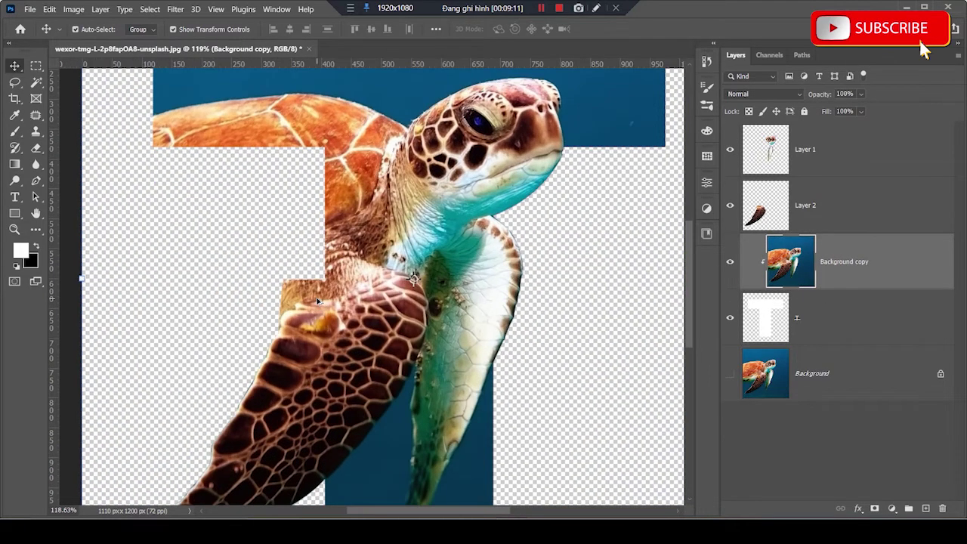
pyautogui.scroll(1, 317, 300)
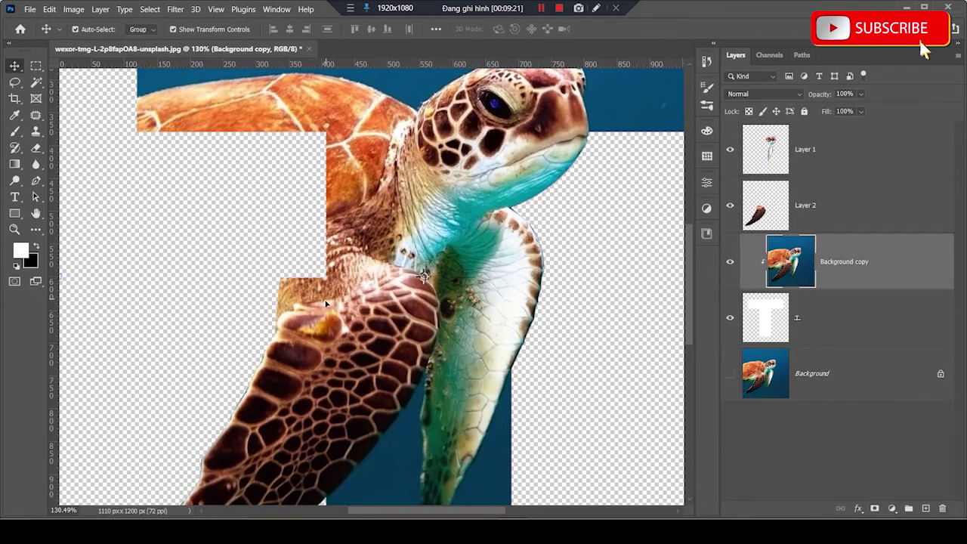
pyautogui.scroll(3, 263, 319)
pyautogui.scroll(2, 264, 317)
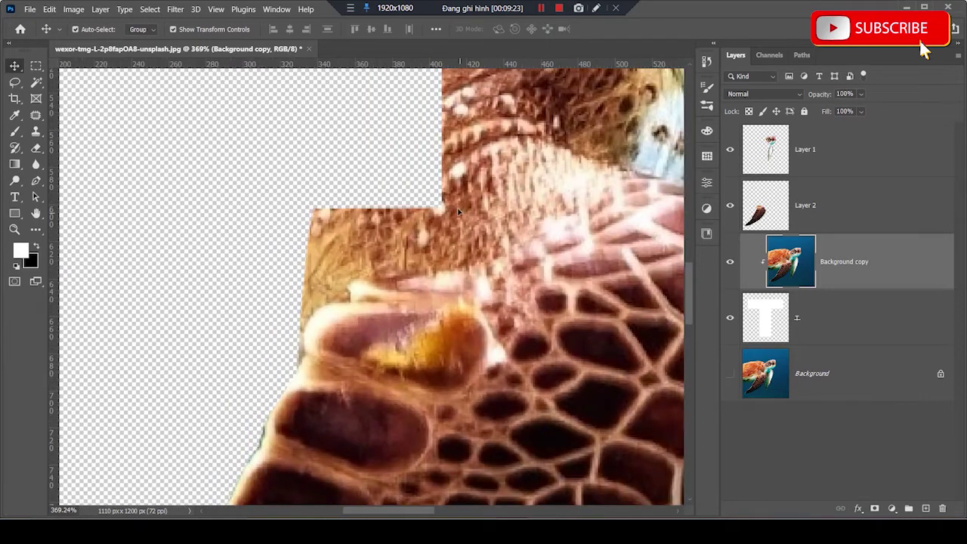
pyautogui.scroll(-2, 308, 336)
pyautogui.scroll(-1, 308, 336)
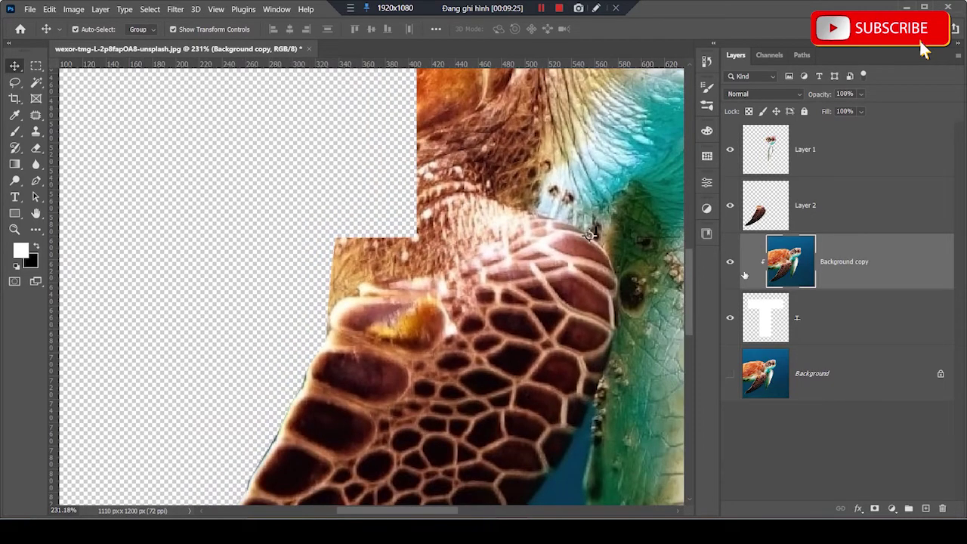
pyautogui.press('p')
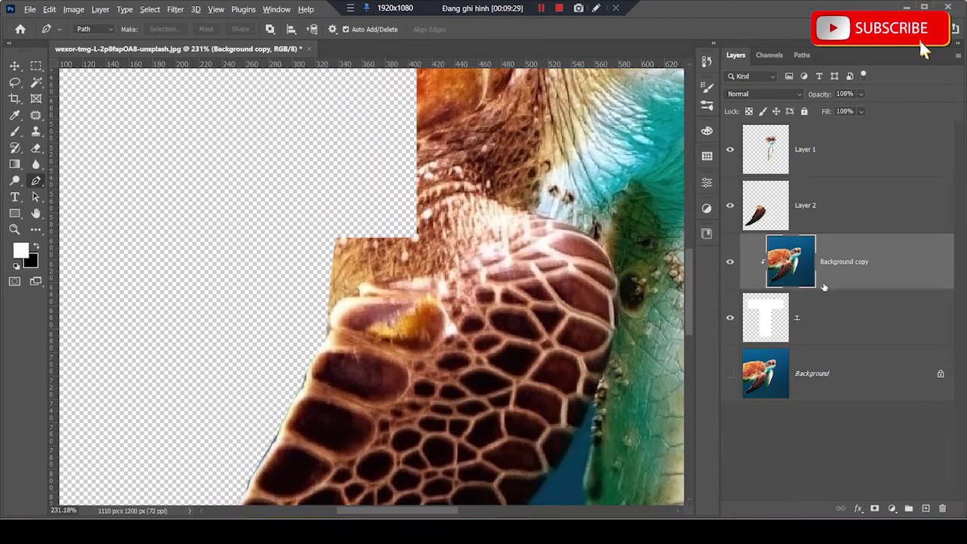
pyautogui.keyDown('alt'); pyautogui.click(824, 289); pyautogui.keyUp('alt')
# - Move Background copy below the T and check alignment by briefly lowering the T's opacity
pyautogui.moveTo(834, 268); pyautogui.dragTo(825, 331)
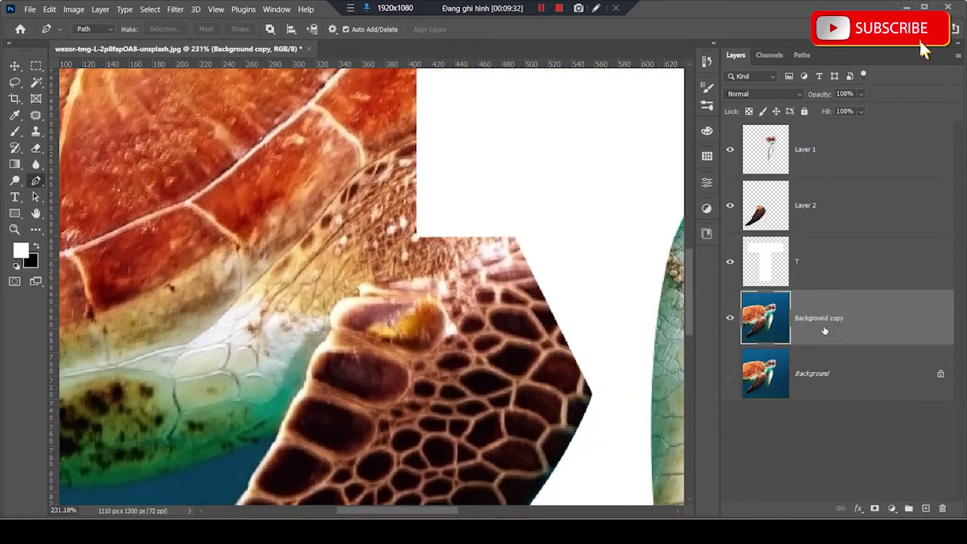
pyautogui.click(770, 282)
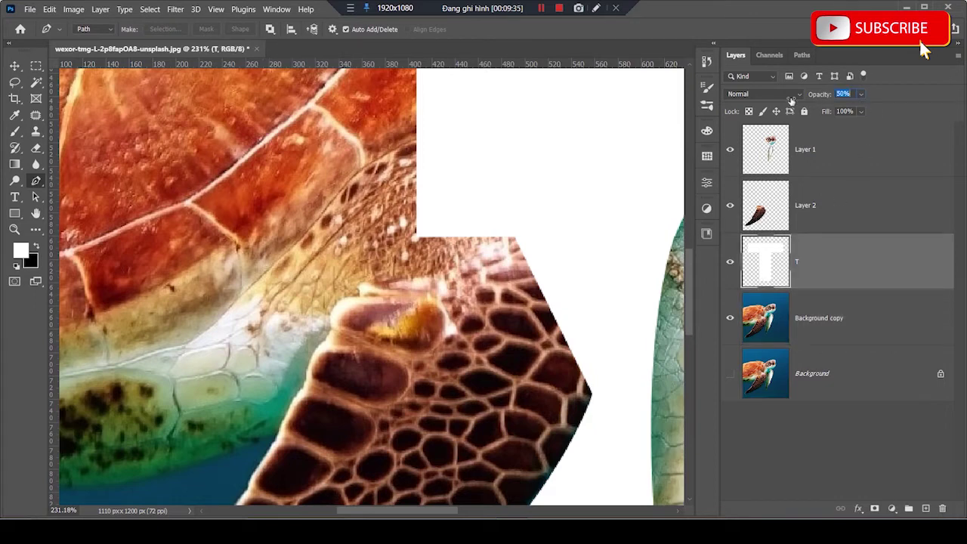
pyautogui.moveTo(826, 98); pyautogui.dragTo(774, 101)
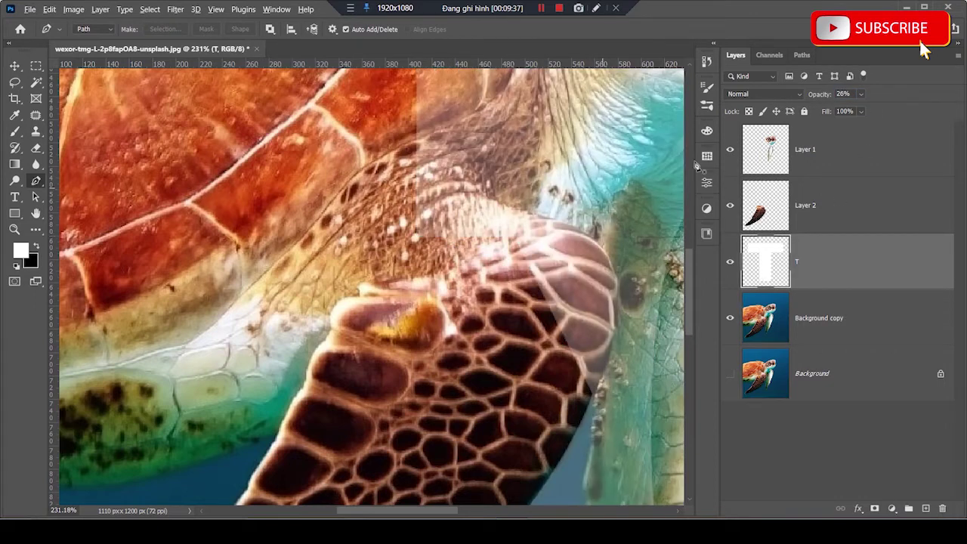
pyautogui.moveTo(812, 95); pyautogui.dragTo(963, 90)
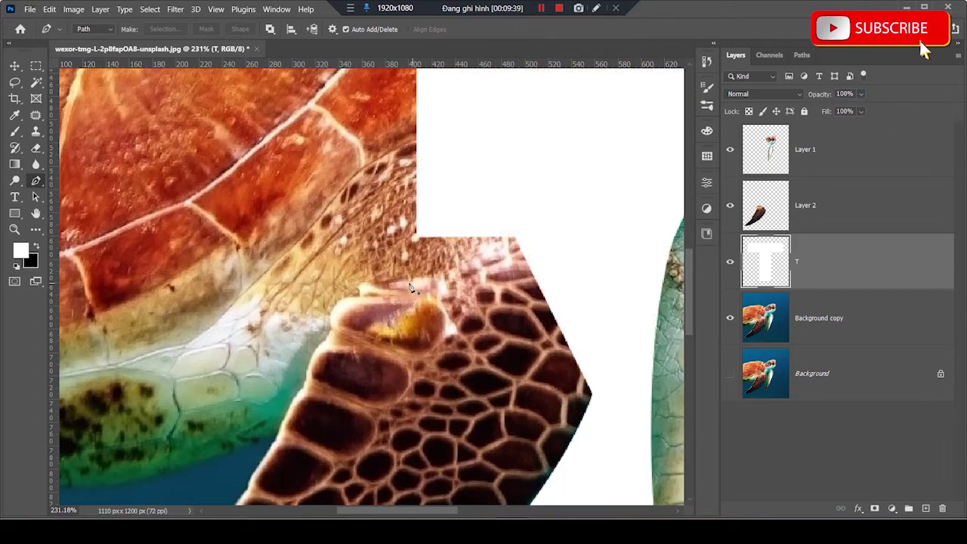
pyautogui.scroll(-2, 473, 269)
pyautogui.scroll(-2, 469, 264)
pyautogui.scroll(2, 469, 266)
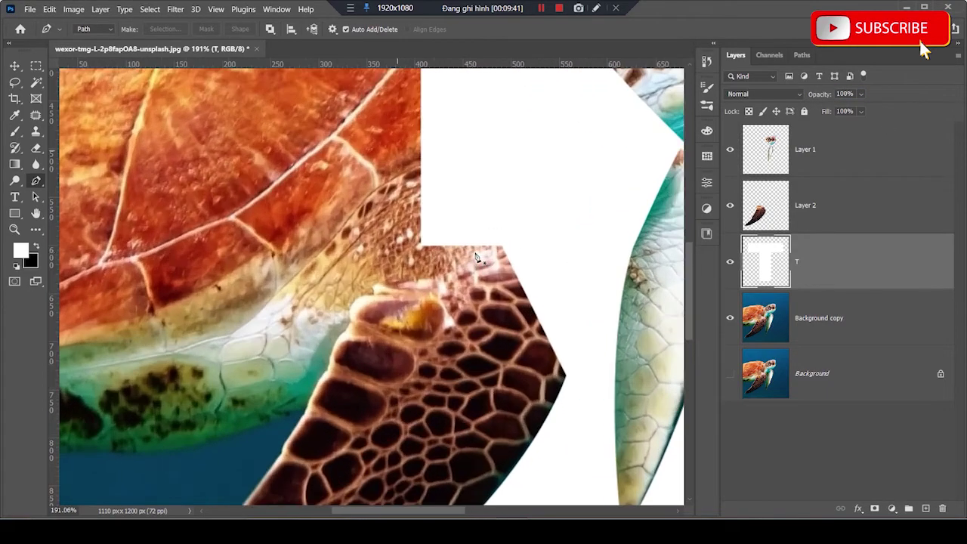
# - Trace a Pen path from the T's inner corner along the flipper's upper edge
pyautogui.click(419, 245)
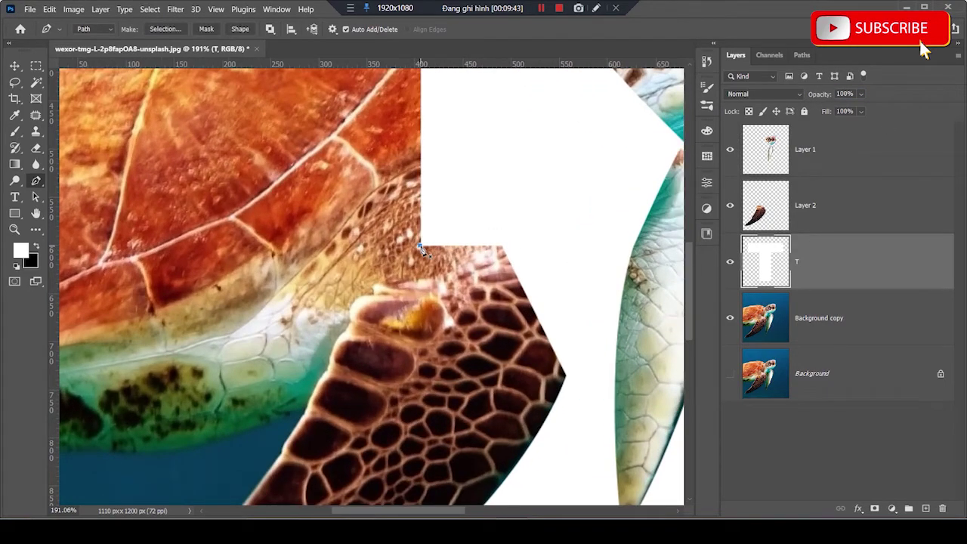
pyautogui.click(420, 280)
pyautogui.moveTo(386, 302); pyautogui.dragTo(417, 205)
pyautogui.scroll(2, 420, 212)
pyautogui.click(407, 184)
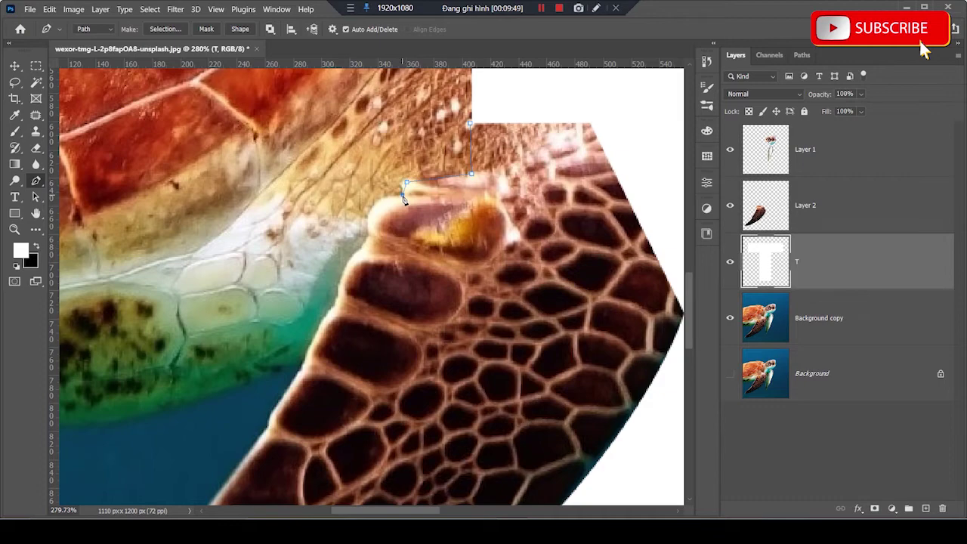
pyautogui.click(367, 243)
pyautogui.moveTo(337, 299); pyautogui.dragTo(340, 339)
pyautogui.moveTo(482, 245); pyautogui.dragTo(487, 238)
pyautogui.scroll(-1, 486, 239)
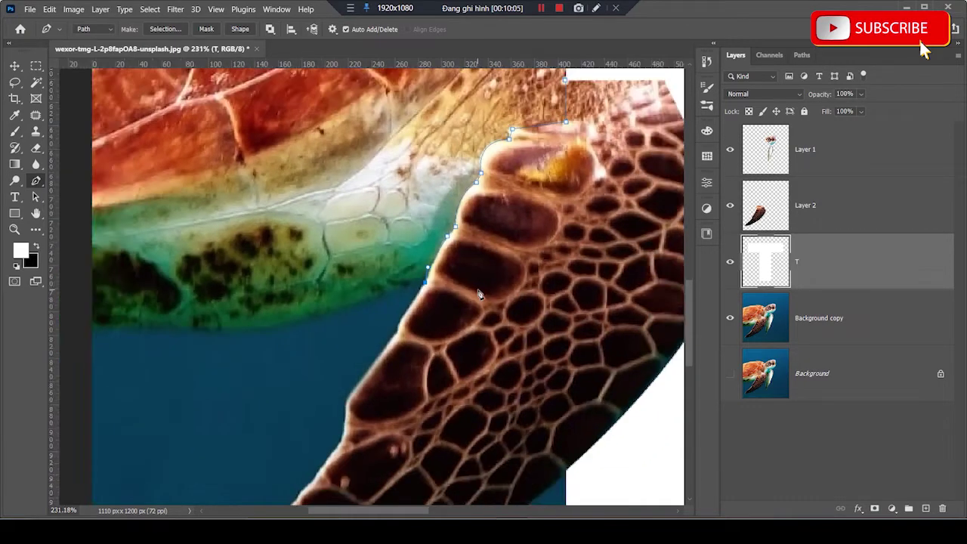
pyautogui.scroll(-2, 478, 291)
# - Convert the path to a selection, delete the sliver from Layer 2, then deselect
pyautogui.hotkey('ctrl', 'Return')
pyautogui.click(785, 219)
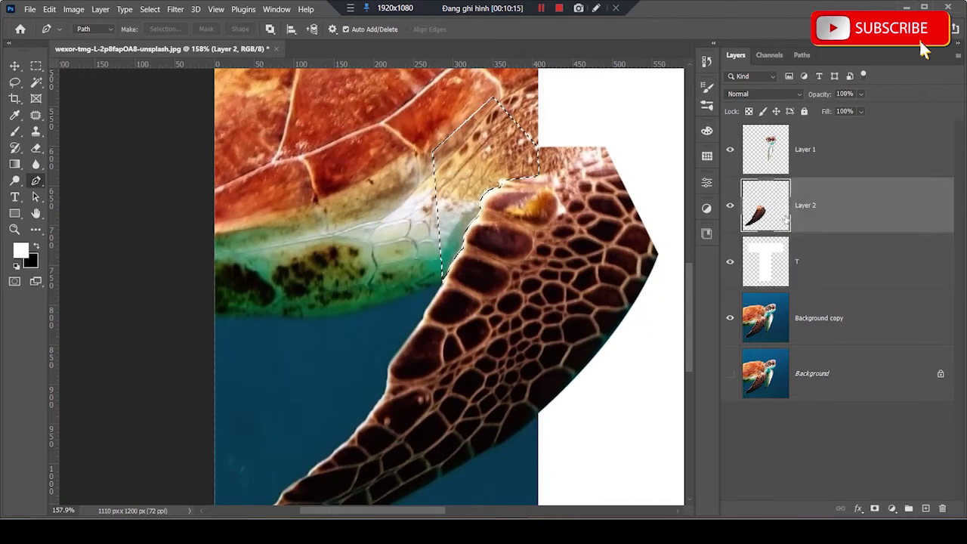
pyautogui.press('Delete')
pyautogui.hotkey('ctrl', 'd')
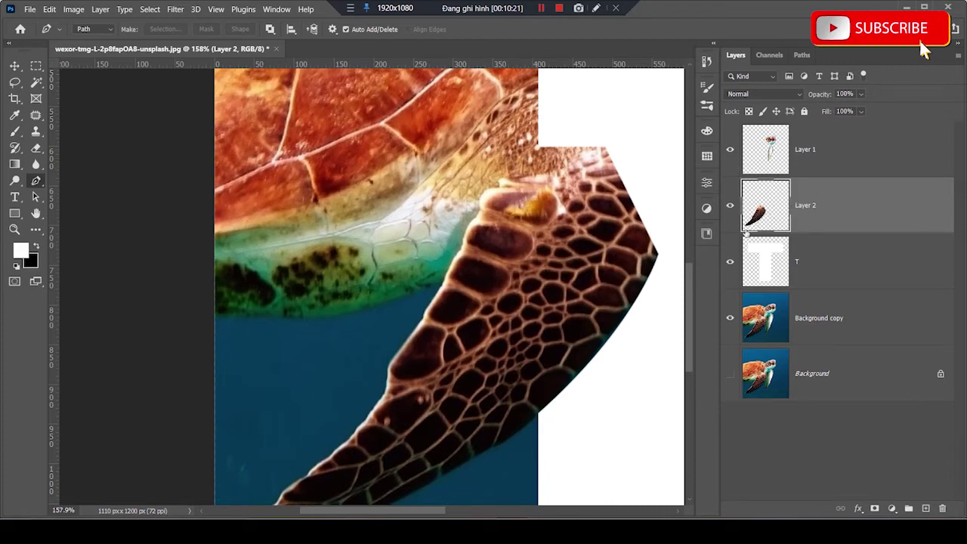
pyautogui.scroll(-3, 589, 250)
# - Place the T layer under Background copy and apply Create Clipping Mask to the turtle copy
pyautogui.moveTo(556, 228); pyautogui.dragTo(159, 312)
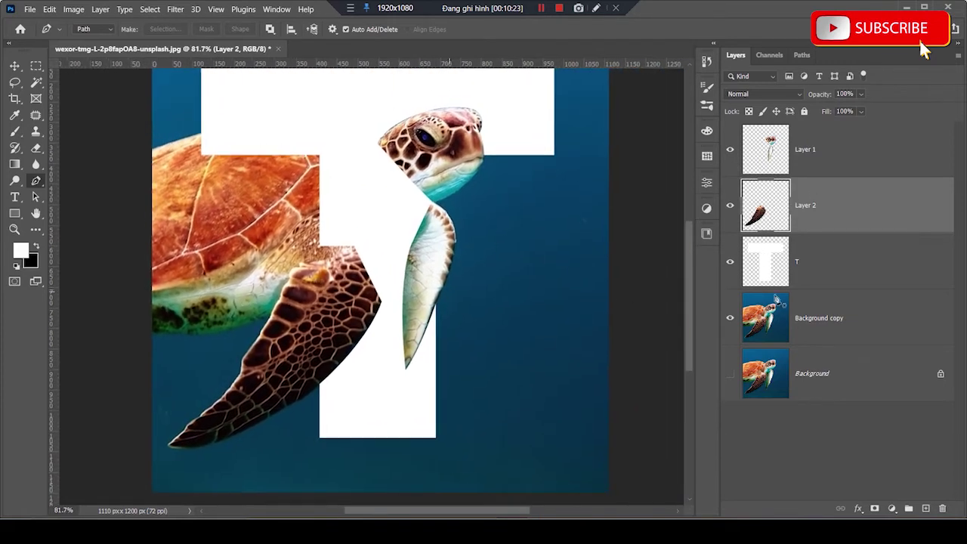
pyautogui.moveTo(826, 278)
pyautogui.mouseDown()
pyautogui.moveTo(817, 209)
pyautogui.moveTo(832, 353)
pyautogui.mouseUp()
pyautogui.click(832, 282)
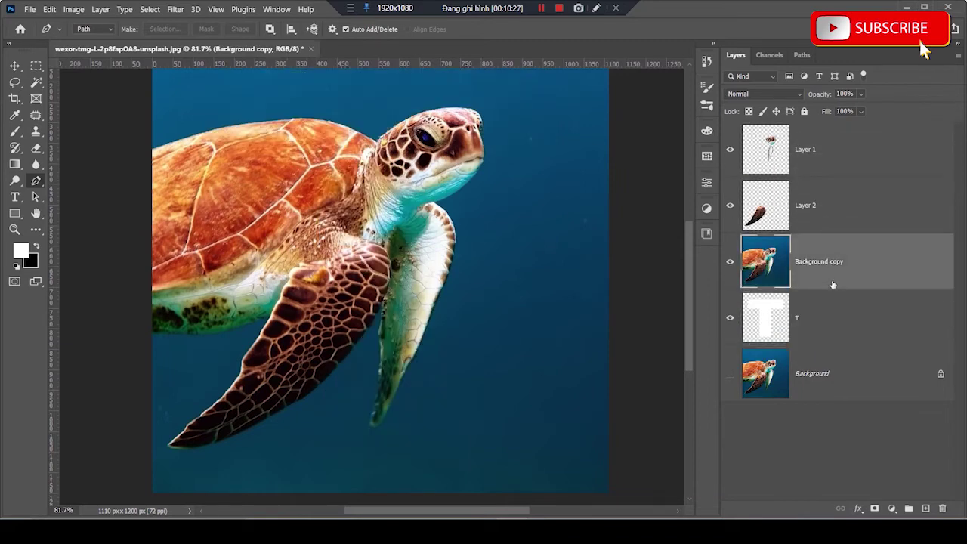
pyautogui.rightClick(832, 282)
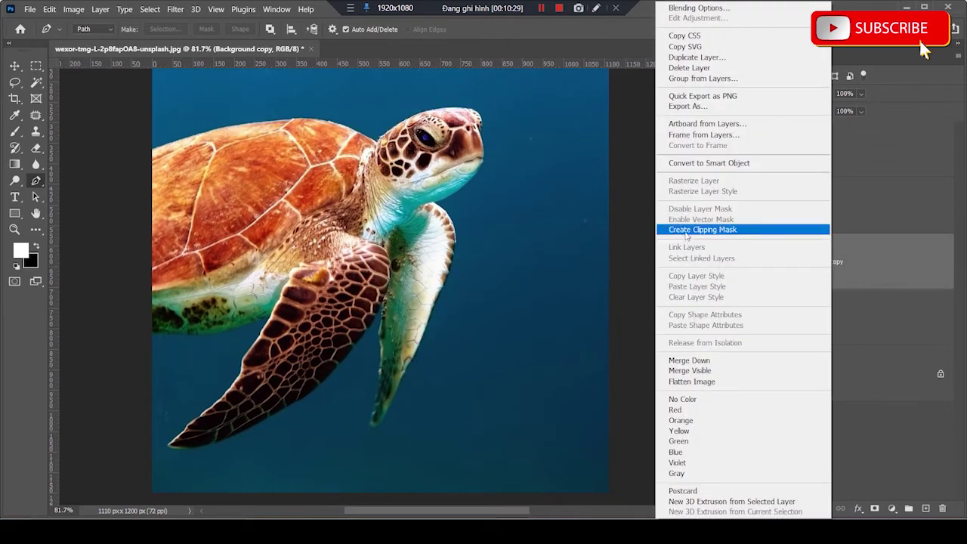
pyautogui.click(686, 229)
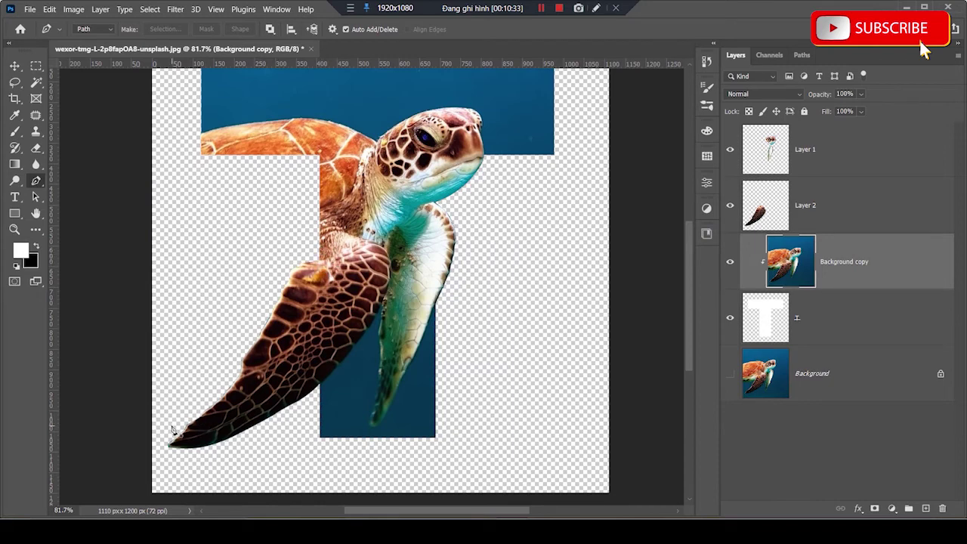
pyautogui.moveTo(341, 150)
pyautogui.mouseDown()
pyautogui.moveTo(330, 257)
pyautogui.moveTo(327, 233)
pyautogui.mouseUp()
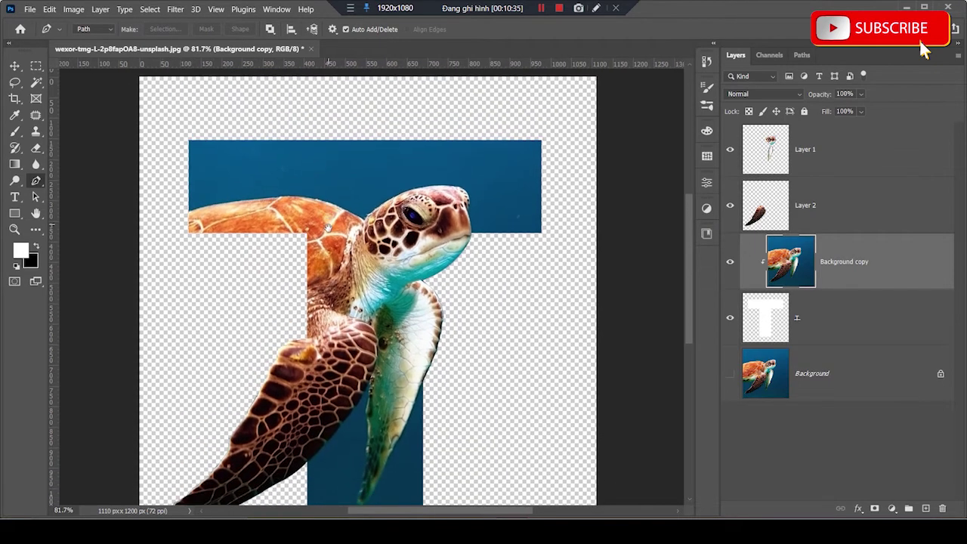
pyautogui.press('v')
pyautogui.click(651, 206)
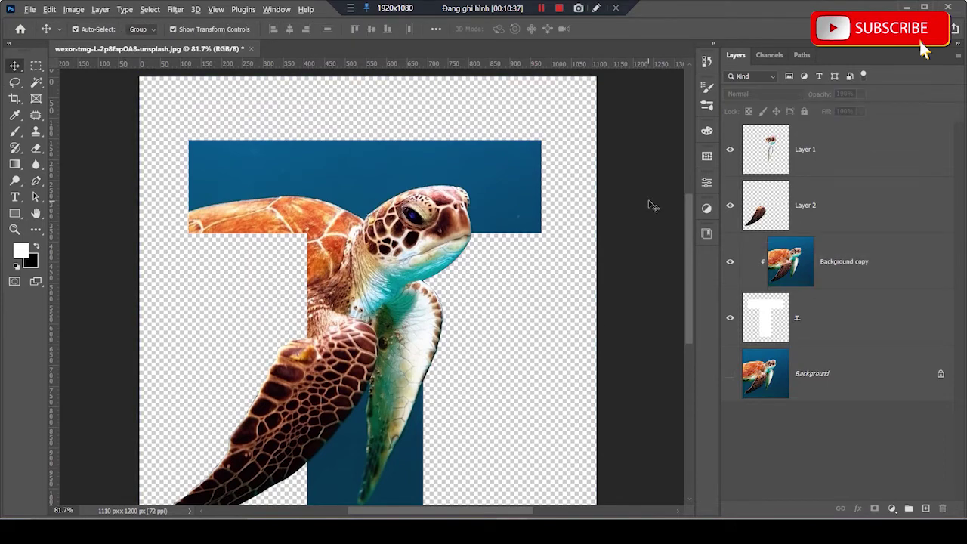
# - Select the T shape layer and choose Stroke from the fx layer-effects menu
pyautogui.hotkey('ctrl', '-')
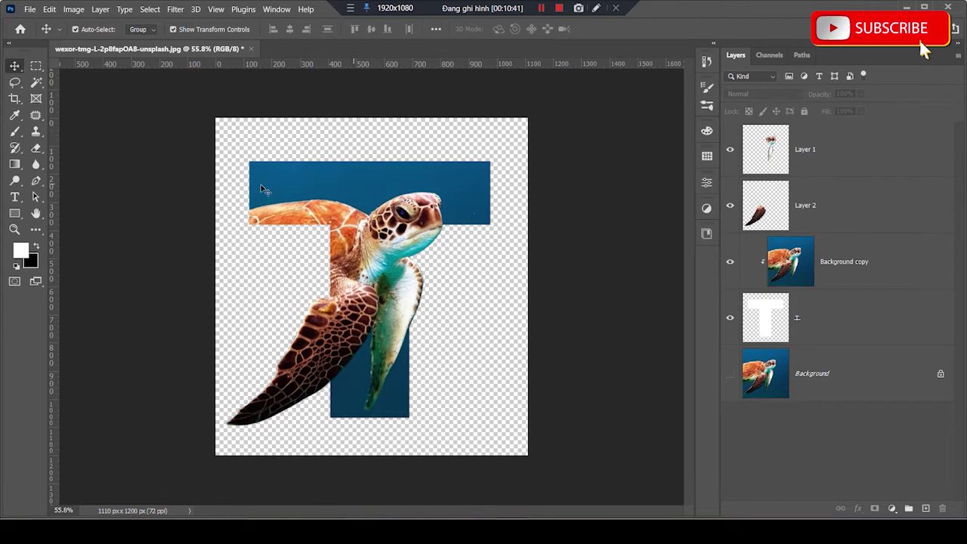
pyautogui.hotkey('ctrl', '0')
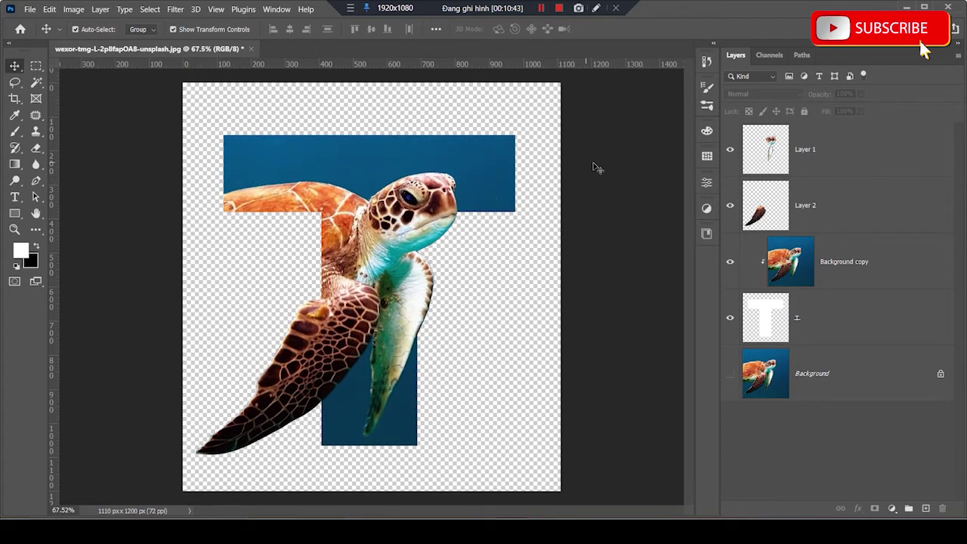
pyautogui.click(441, 156)
pyautogui.click(823, 323)
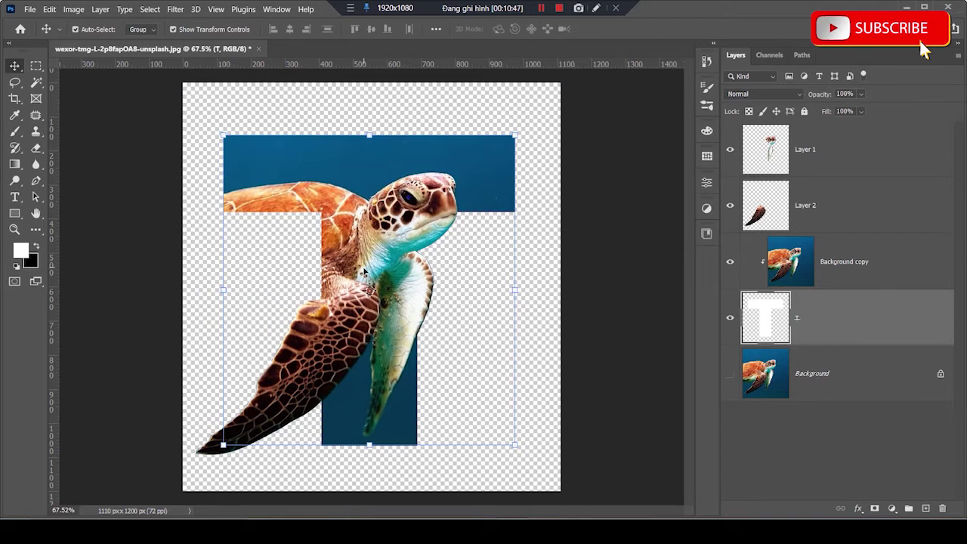
pyautogui.click(858, 510)
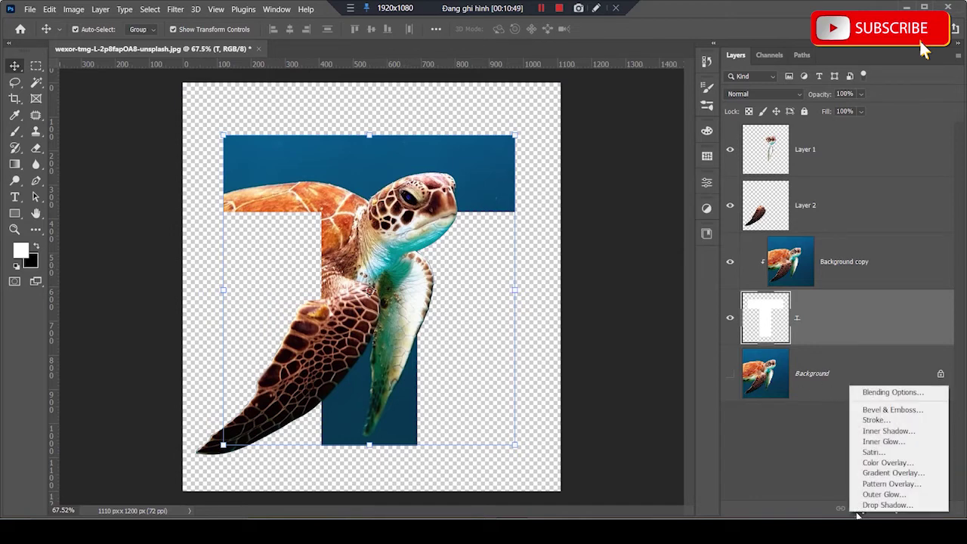
pyautogui.click(805, 453)
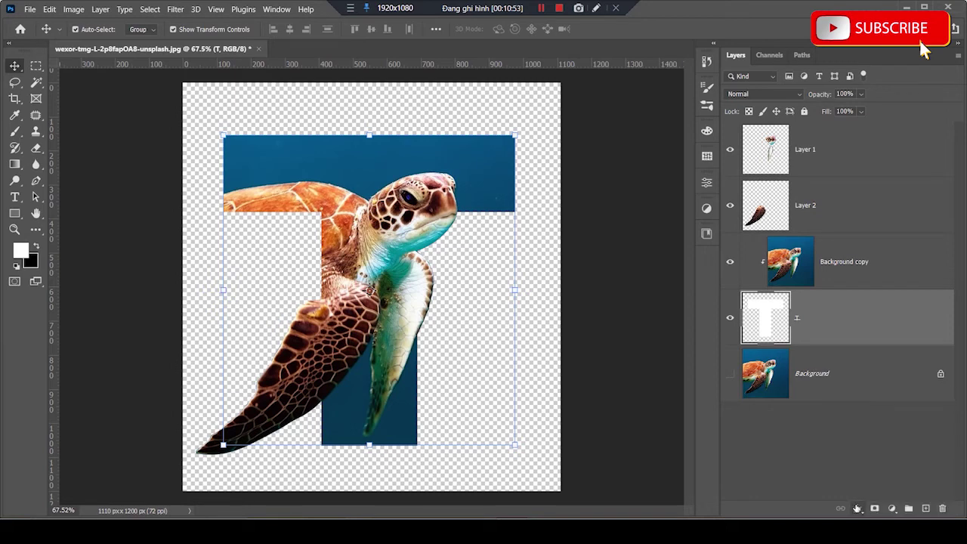
pyautogui.click(858, 508)
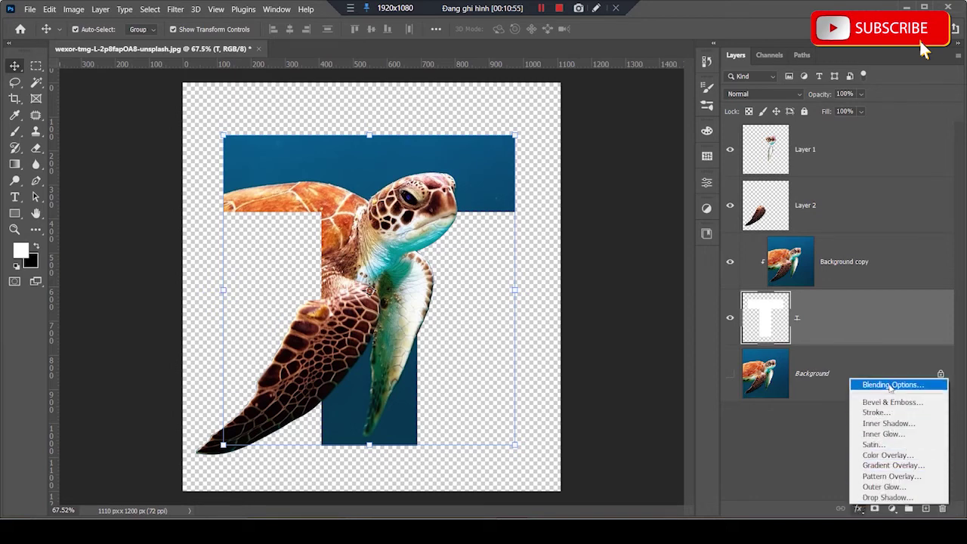
pyautogui.click(876, 412)
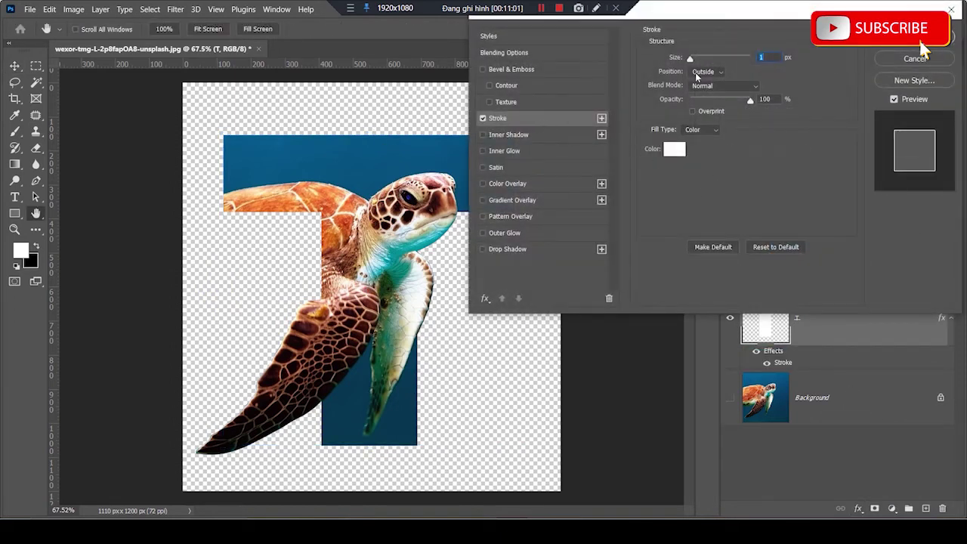
# - Pick a bright yellow as the stroke colour in the Color Picker
pyautogui.click(673, 151)
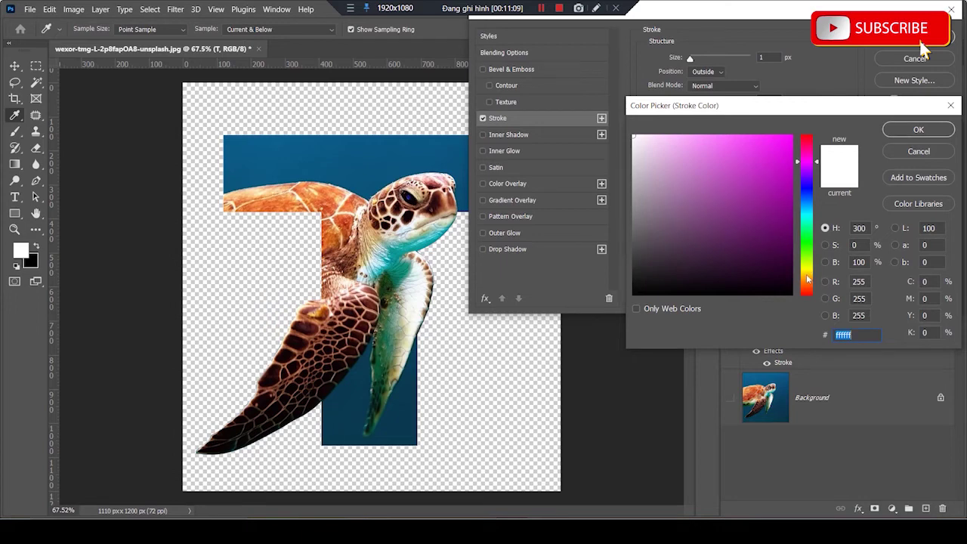
pyautogui.moveTo(806, 276); pyautogui.dragTo(807, 271)
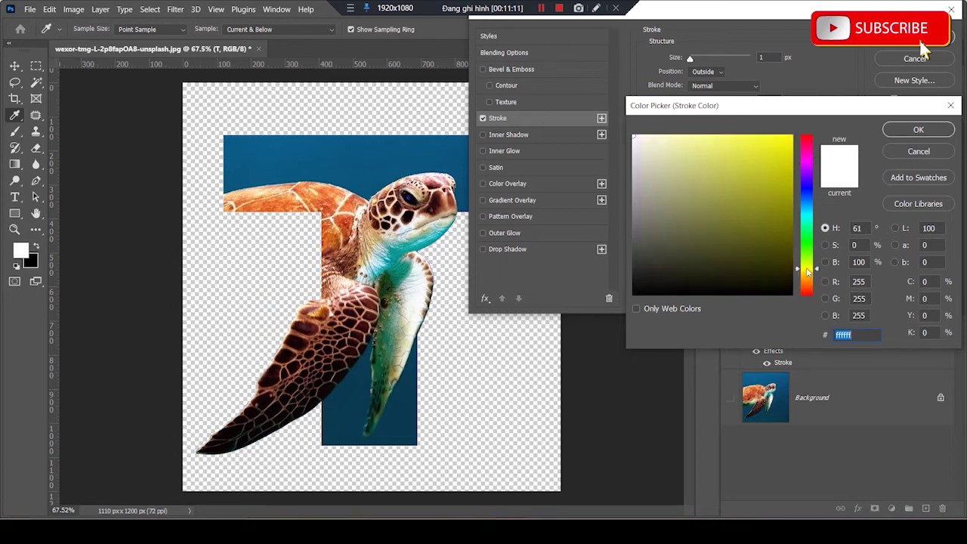
pyautogui.moveTo(807, 272); pyautogui.dragTo(807, 273)
pyautogui.click(903, 131)
pyautogui.click(674, 149)
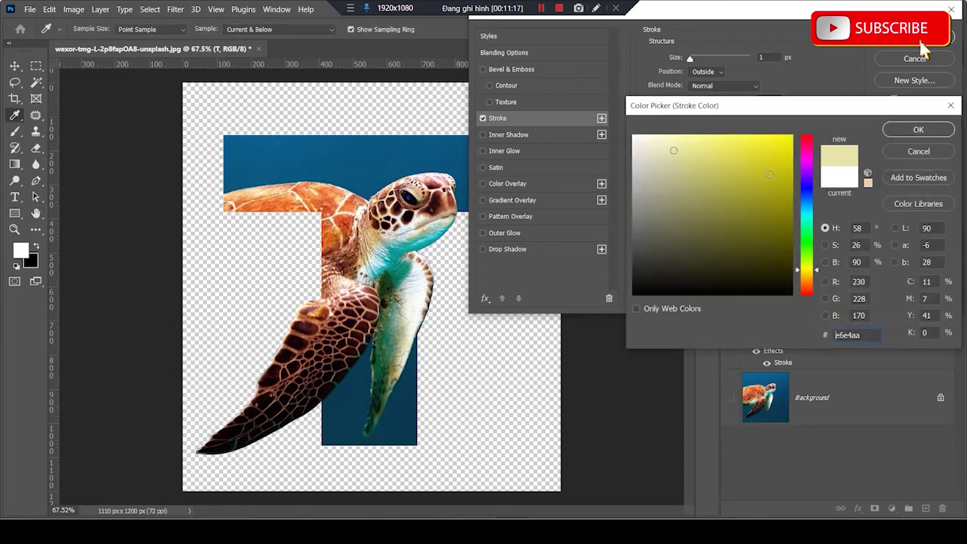
pyautogui.moveTo(781, 161); pyautogui.dragTo(773, 146)
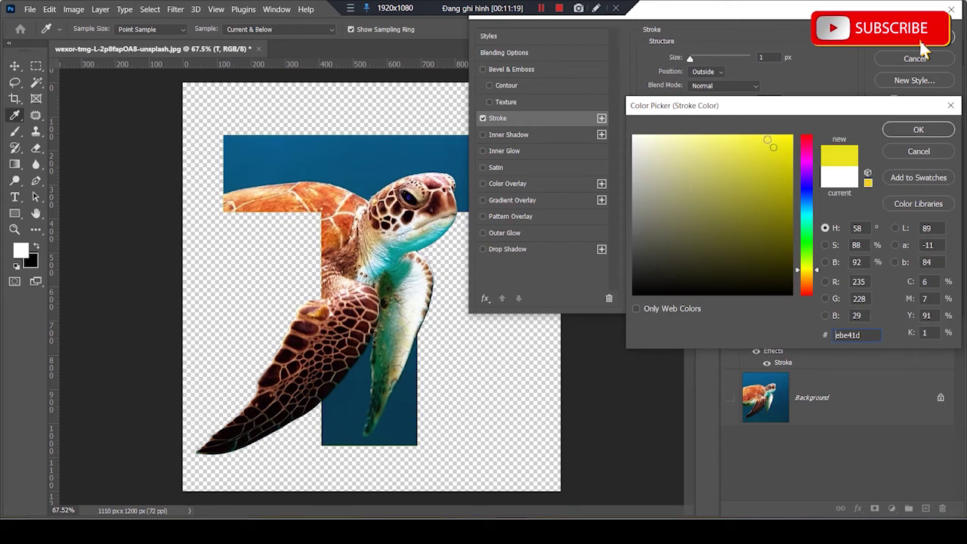
pyautogui.click(917, 130)
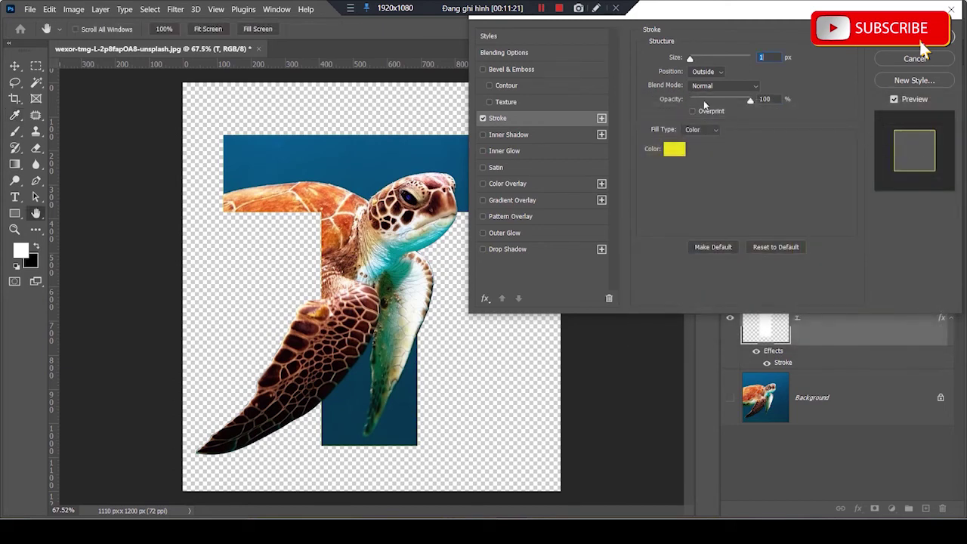
# - Shift the stroke to golden yellow at 18 px, then try an Outer Glow
pyautogui.moveTo(692, 60); pyautogui.dragTo(697, 63)
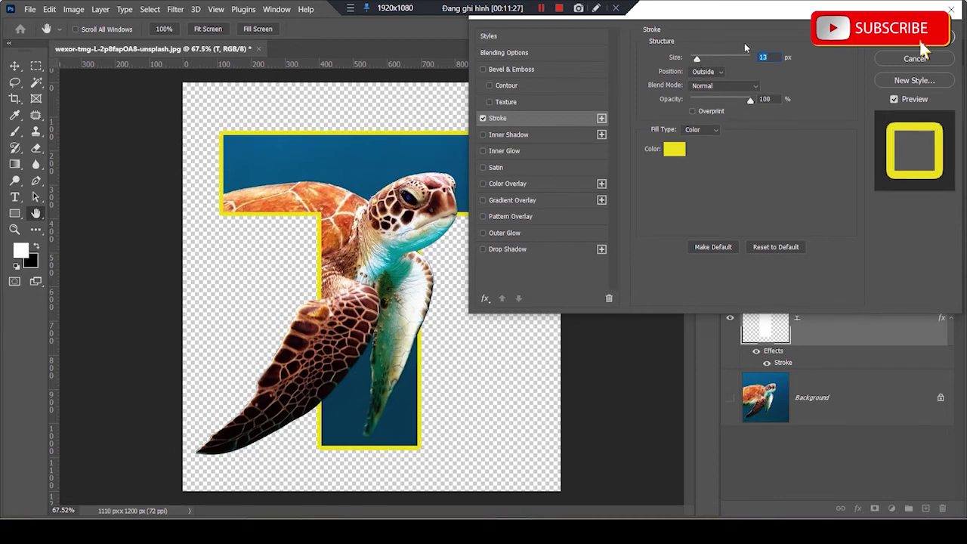
pyautogui.click(673, 148)
pyautogui.moveTo(808, 273); pyautogui.dragTo(809, 280)
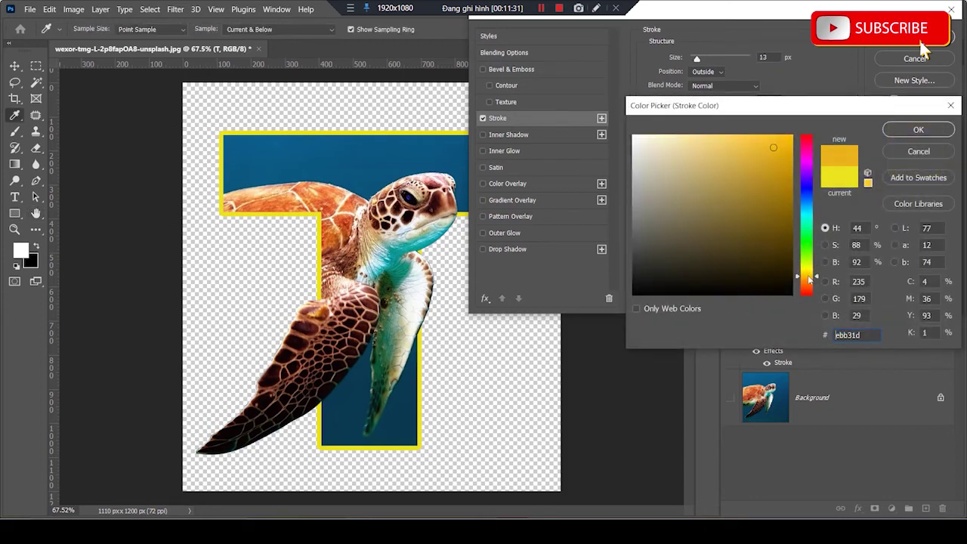
pyautogui.click(918, 130)
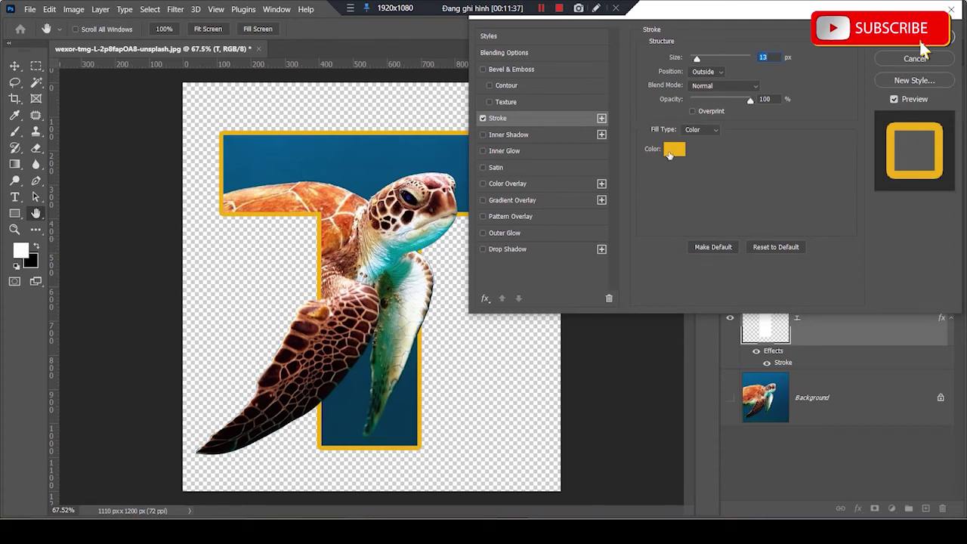
pyautogui.moveTo(697, 61); pyautogui.dragTo(700, 61)
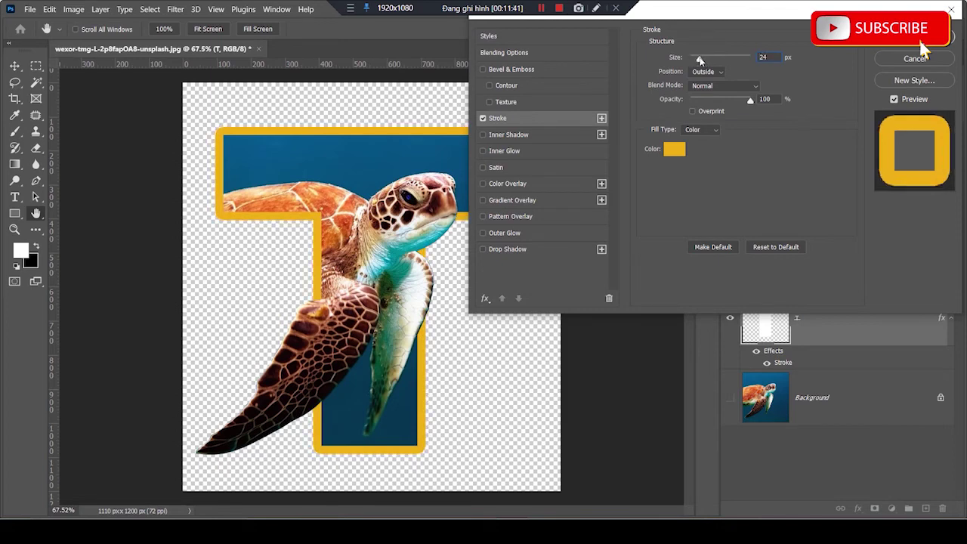
pyautogui.moveTo(699, 61); pyautogui.dragTo(698, 61)
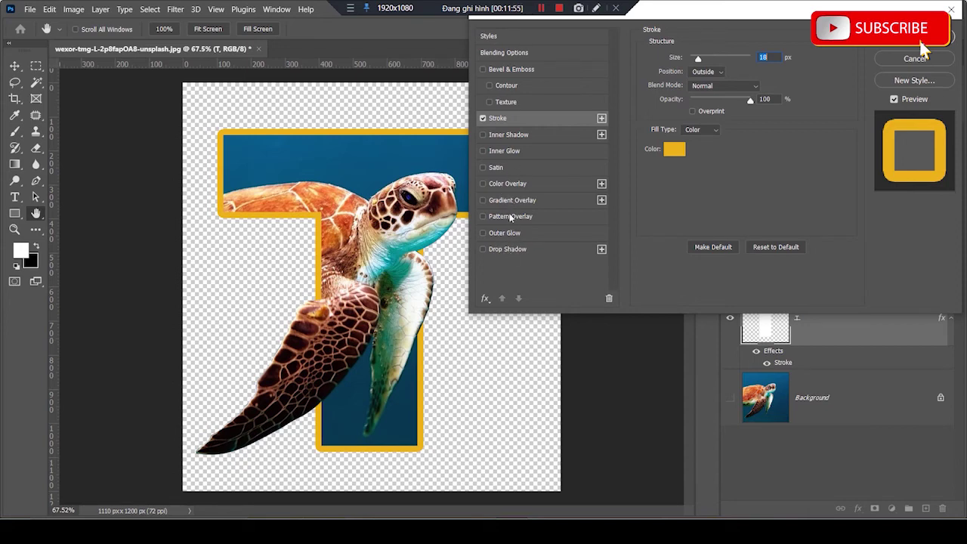
pyautogui.click(506, 233)
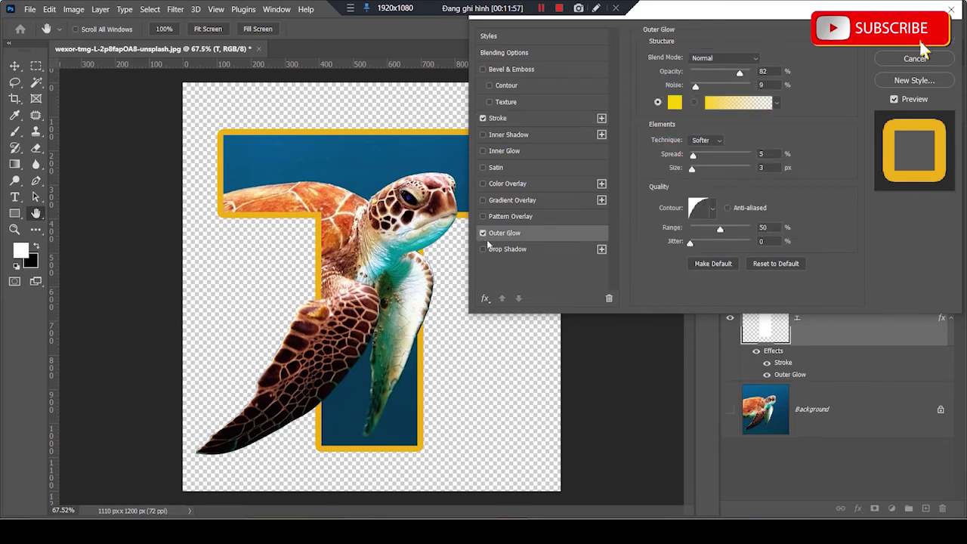
# - Turn Outer Glow off, test and remove Inner Shadow, then close the Layer Style dialog
pyautogui.click(483, 232)
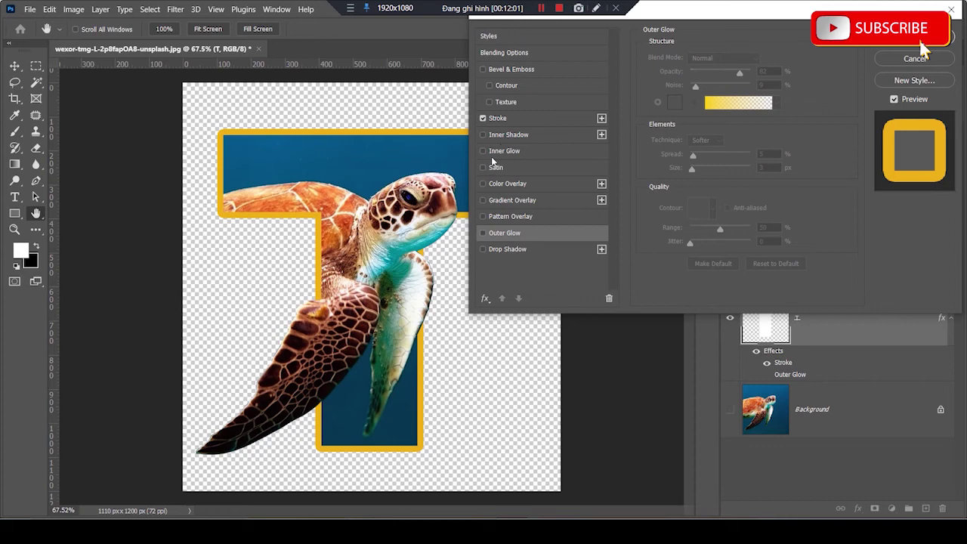
pyautogui.click(483, 135)
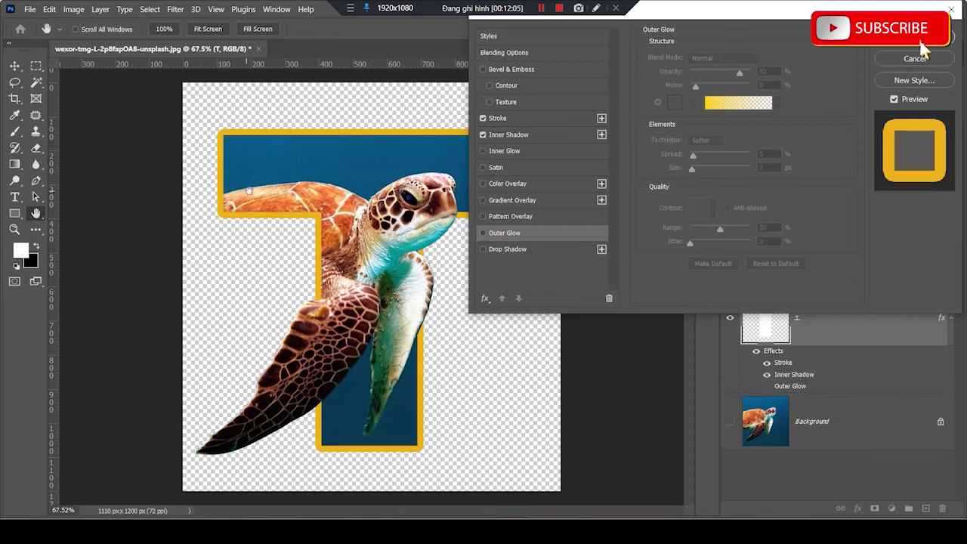
pyautogui.click(483, 134)
pyautogui.click(918, 53)
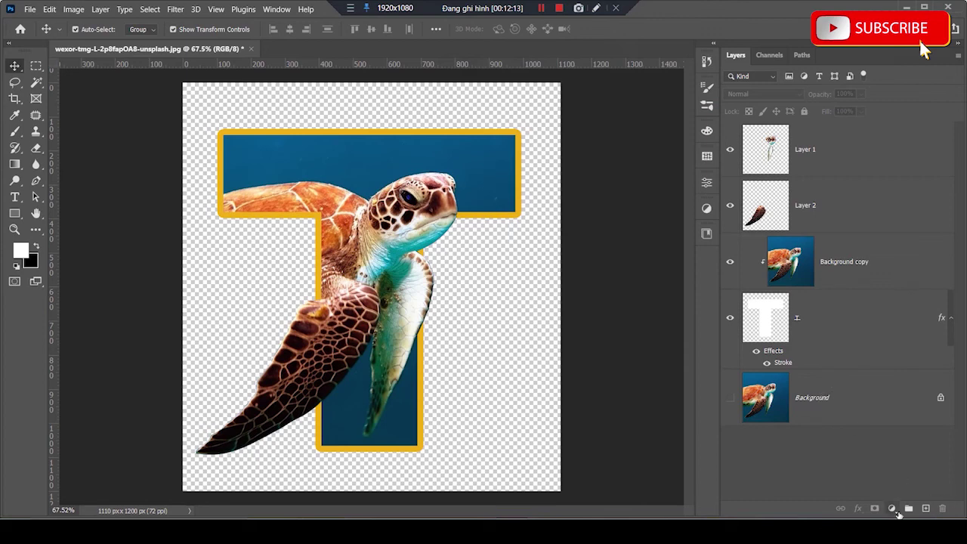
# - Add a white (#ffffff) Solid Color fill layer and move it just above Background
pyautogui.click(891, 509)
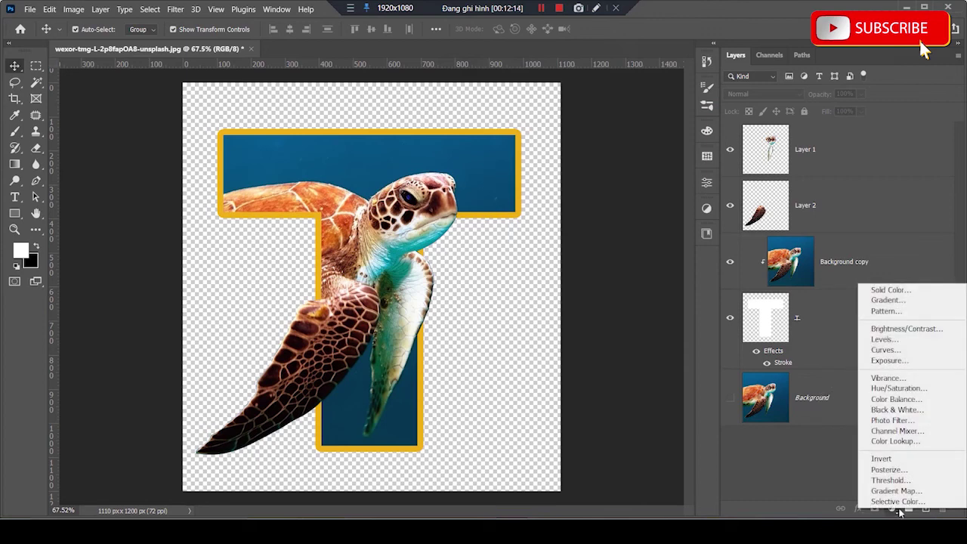
pyautogui.click(928, 290)
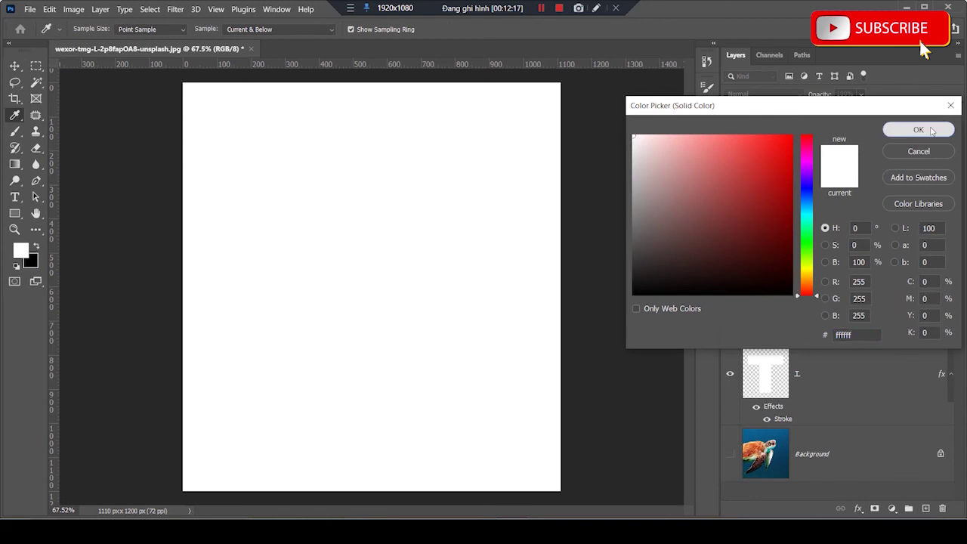
pyautogui.click(916, 129)
pyautogui.moveTo(875, 157); pyautogui.dragTo(878, 425)
pyautogui.click(636, 221)
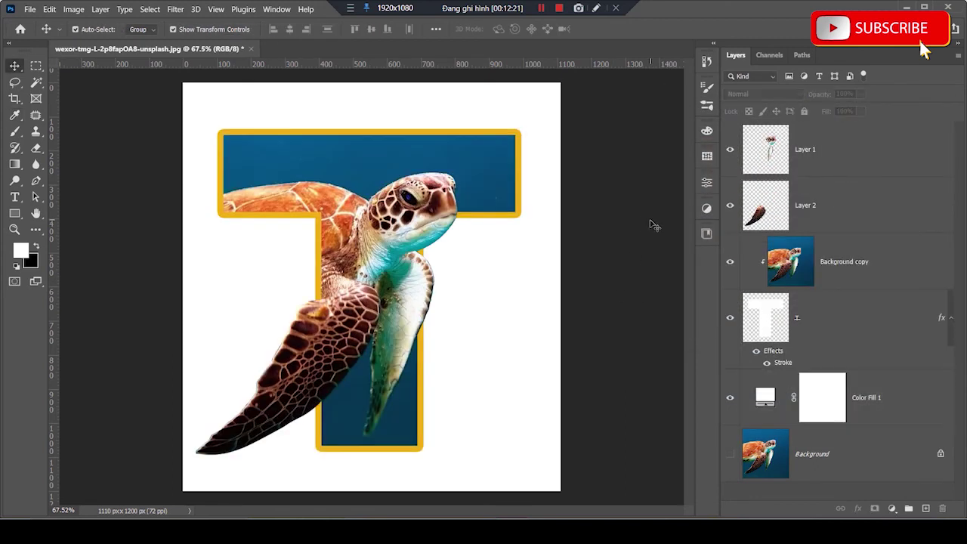
pyautogui.scroll(-2, 635, 221)
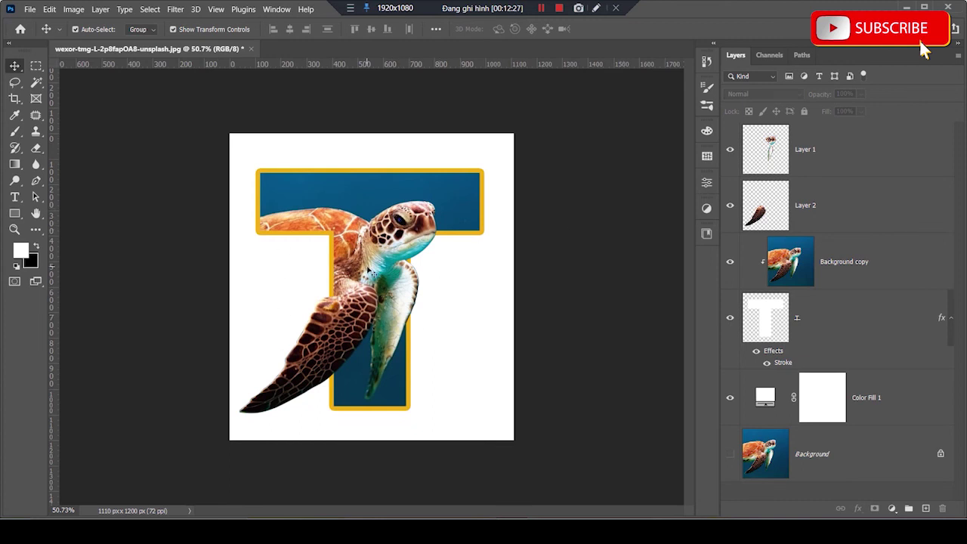
pyautogui.scroll(2, 370, 269)
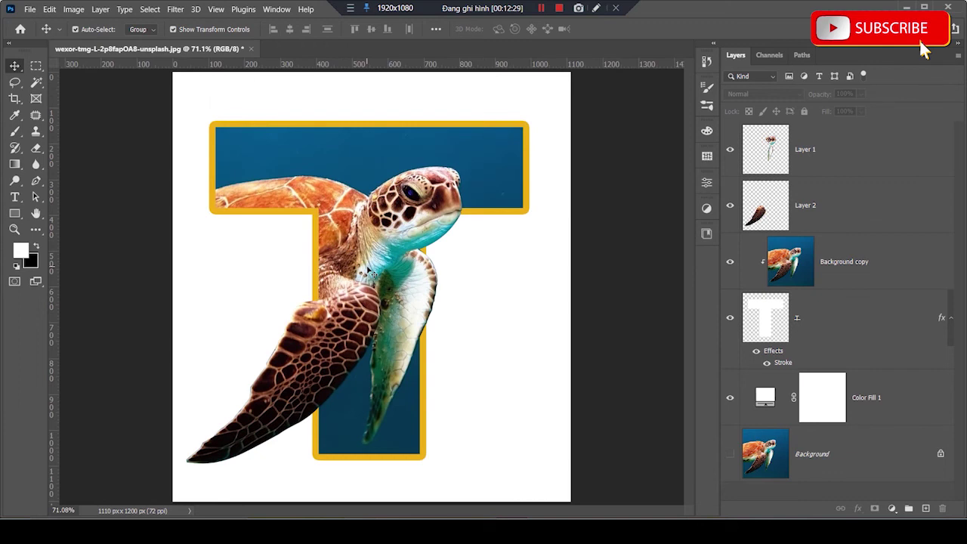